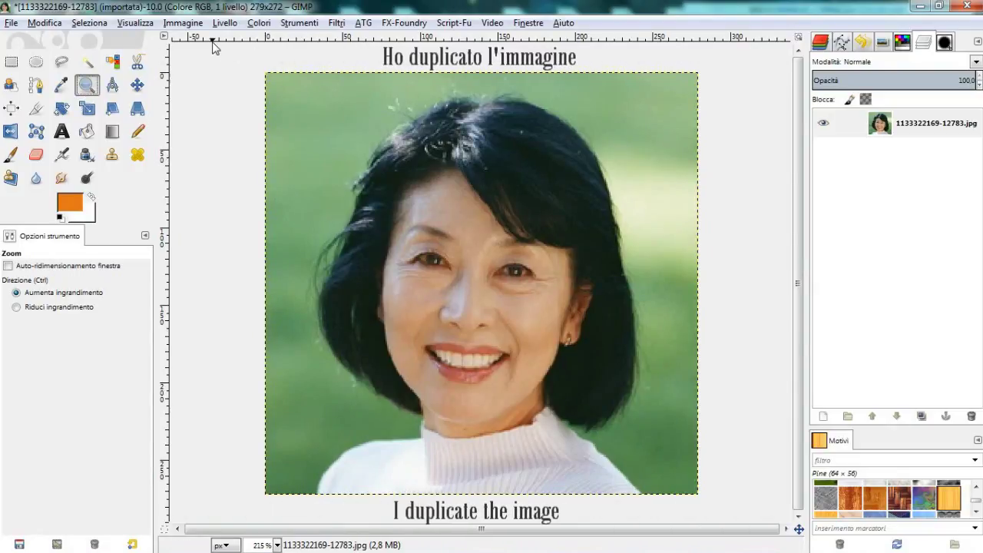
- Duplicate the portrait as a new image and scale the copy to width 1200 (1200 × 1170 px)
{"action": "left_click", "coordinate": [186, 23]}
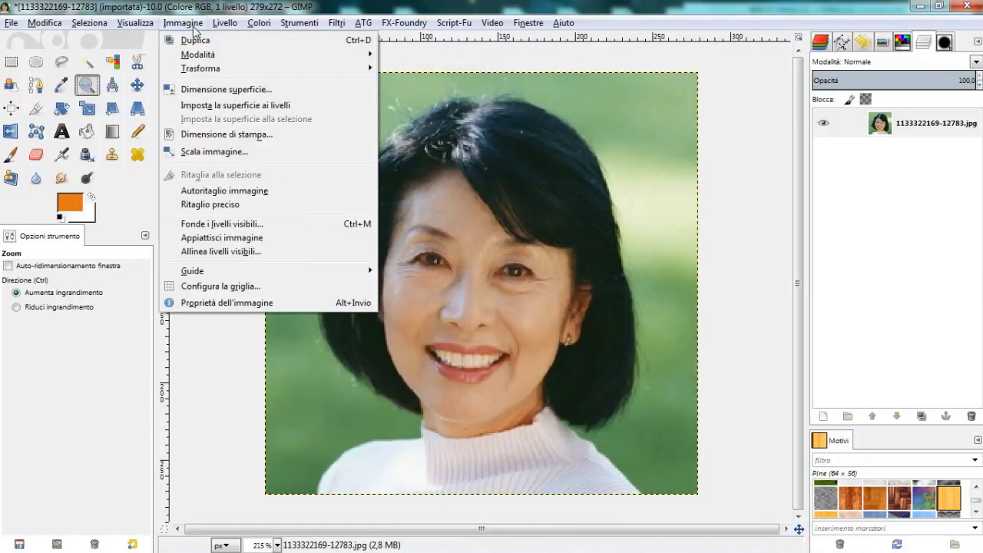
{"action": "left_click", "coordinate": [227, 42]}
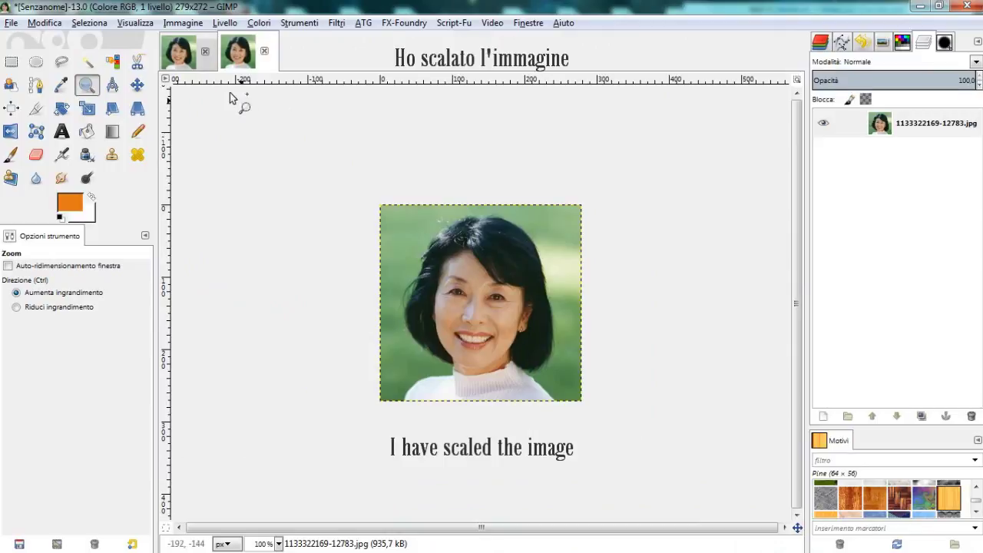
{"action": "left_click", "coordinate": [178, 23]}
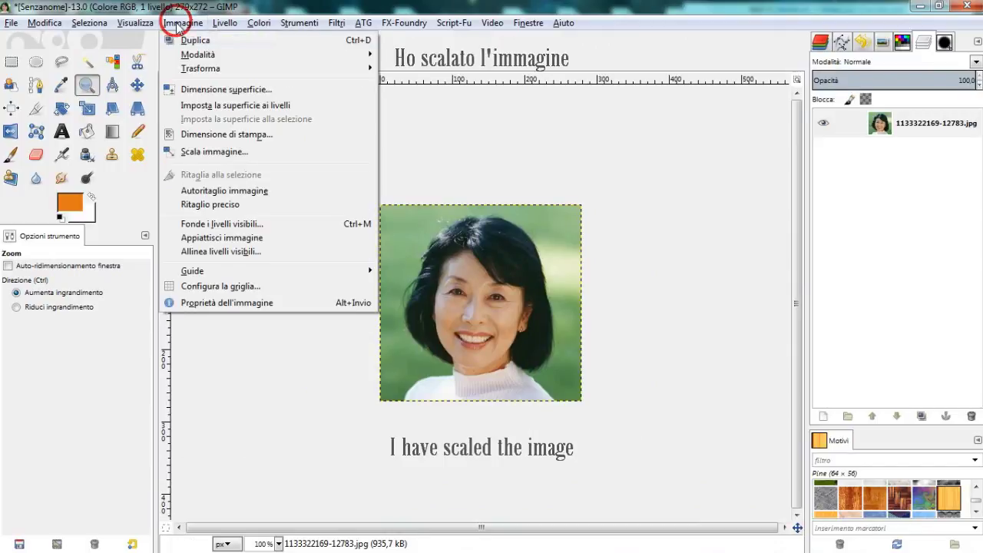
{"action": "left_click", "coordinate": [255, 152]}
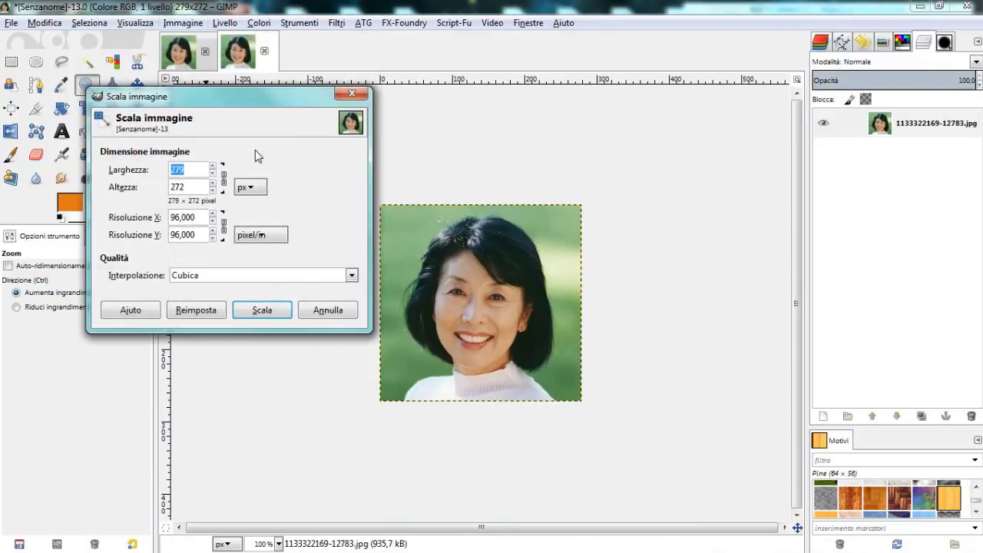
{"action": "type", "text": "1200"}
{"action": "left_click", "coordinate": [199, 184]}
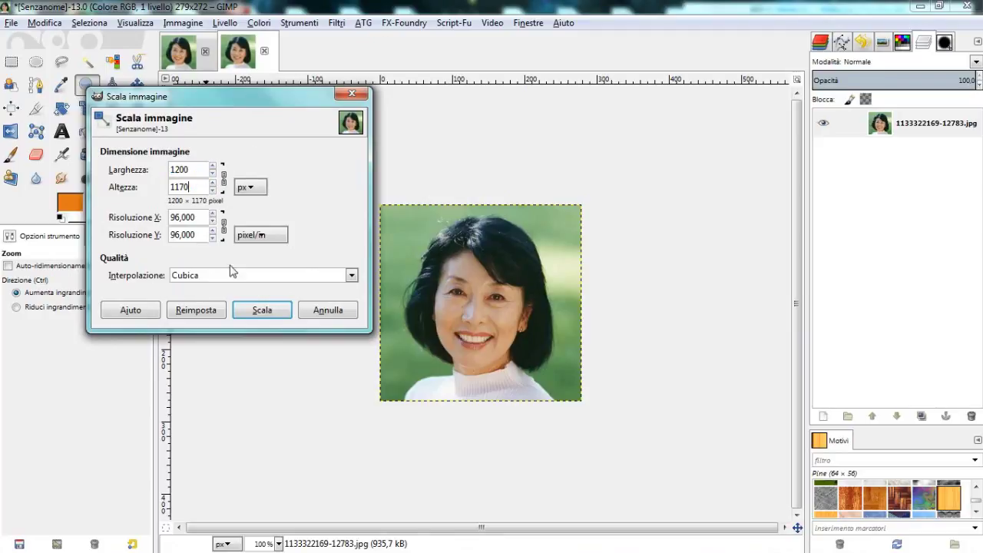
{"action": "left_click", "coordinate": [267, 314]}
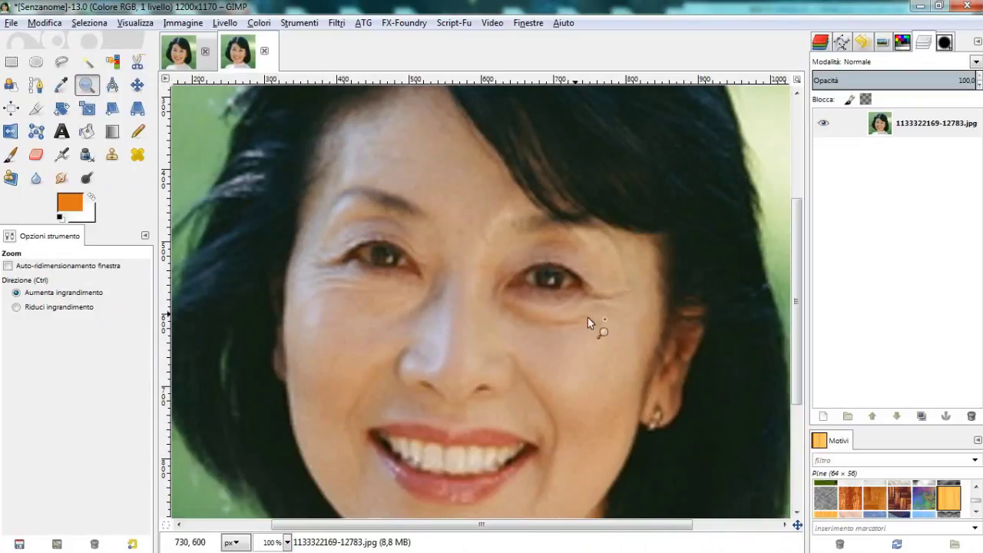
- Zoom out on the enlarged copy and compare it with the original portrait
{"action": "left_click", "coordinate": [394, 185]}
{"action": "left_click", "coordinate": [394, 184]}
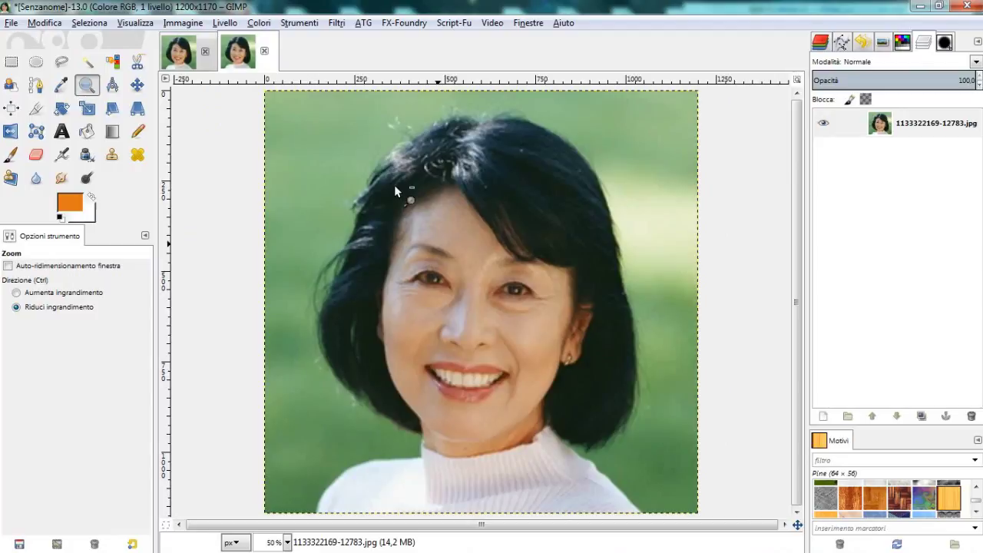
{"action": "left_click", "coordinate": [183, 55]}
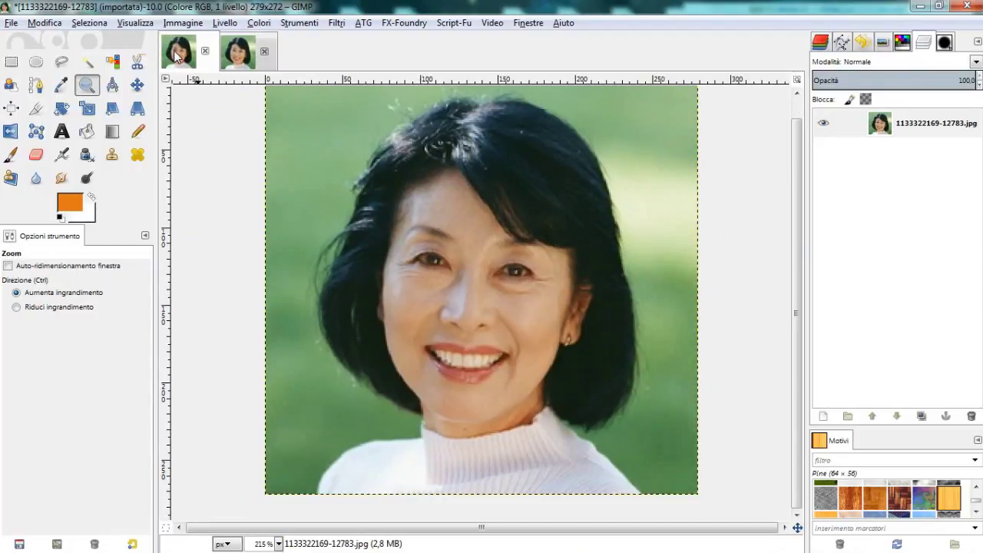
{"action": "left_click_drag", "start_coordinate": [794, 256], "coordinate": [796, 242]}
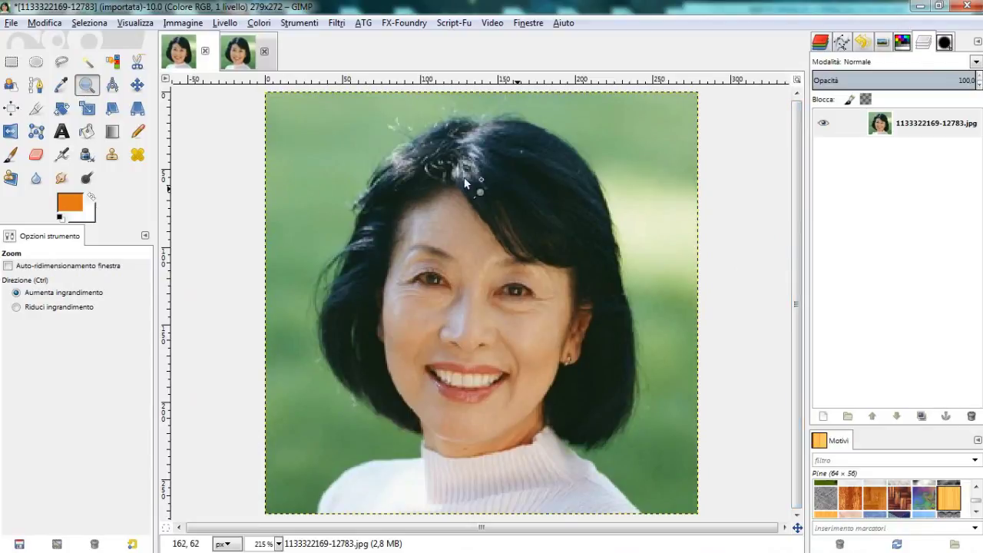
- Return to the enlarged copy and zoom in to frame both eyes
{"action": "left_click", "coordinate": [248, 52]}
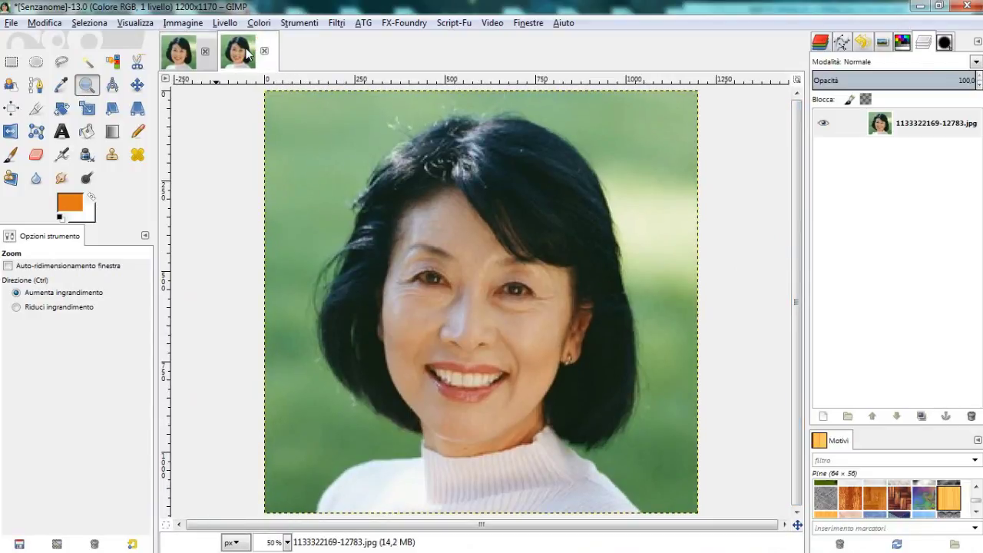
{"action": "left_click_drag", "start_coordinate": [391, 226], "coordinate": [565, 320]}
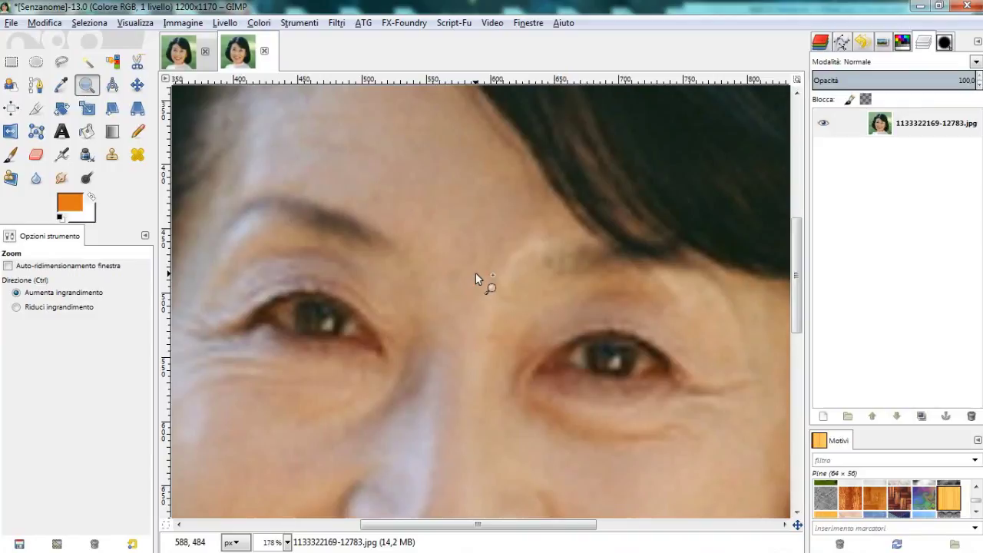
{"action": "left_click", "coordinate": [475, 273], "text": "ctrl"}
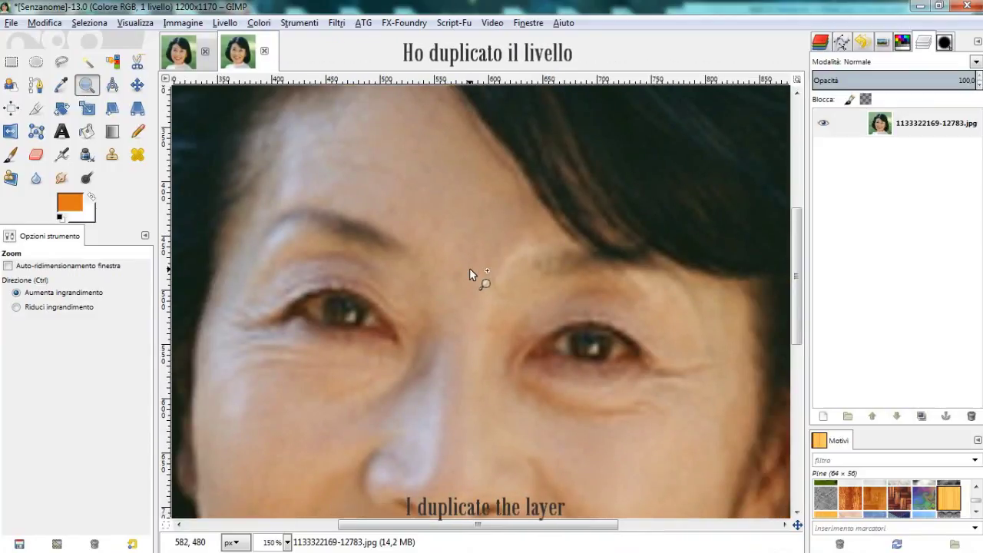
- Duplicate the portrait layer, set Free Select to Add mode, and start outlining under the left eye
{"action": "left_click", "coordinate": [921, 415]}
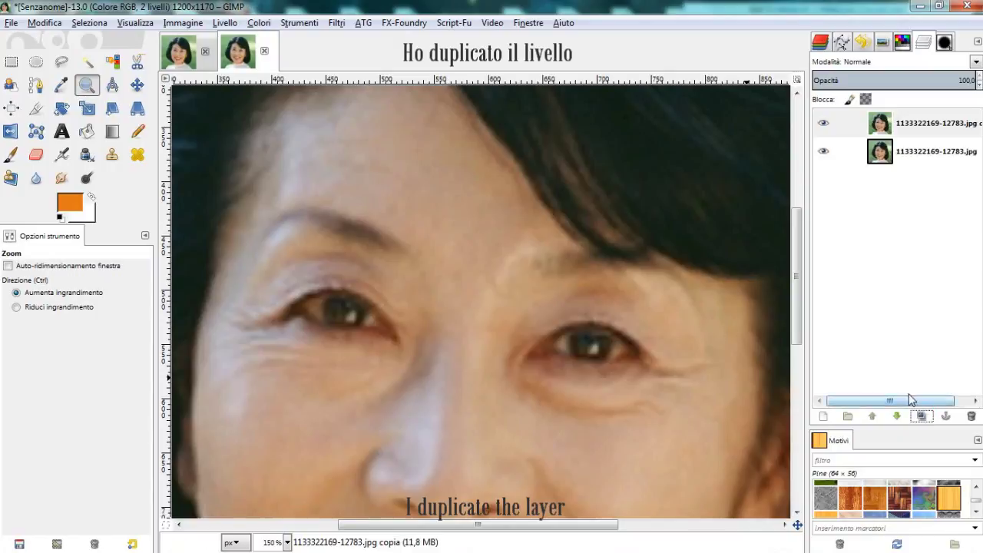
{"action": "left_click", "coordinate": [64, 62]}
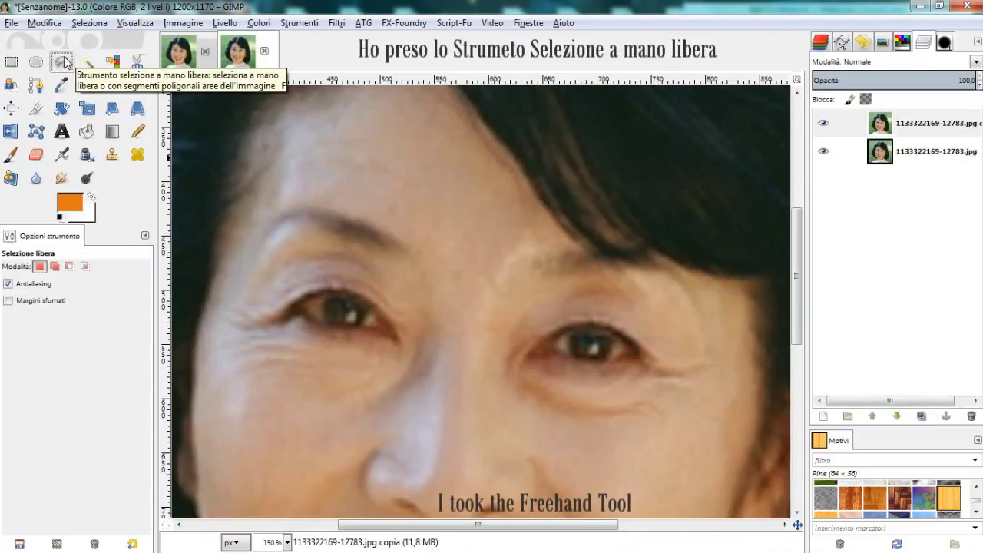
{"action": "left_click", "coordinate": [55, 267]}
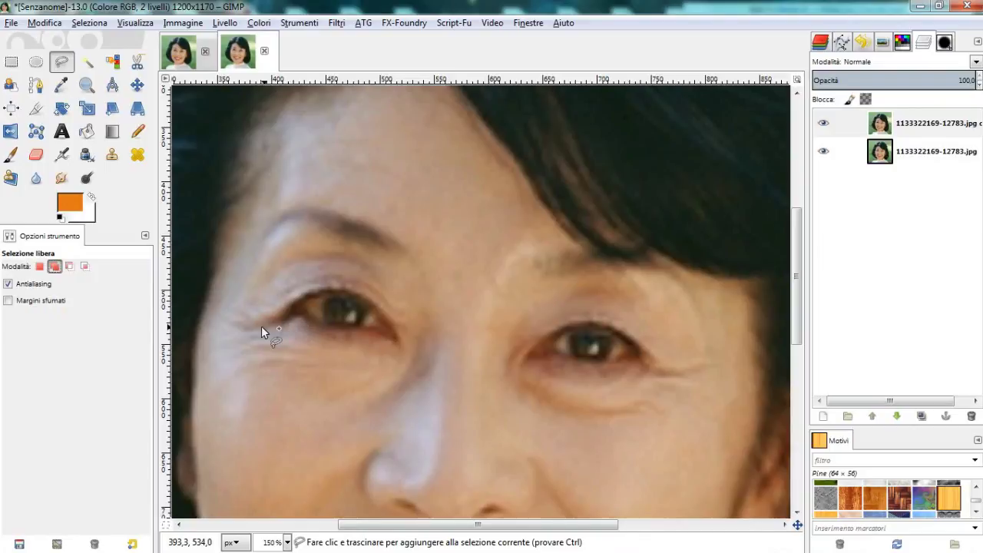
{"action": "left_click_drag", "start_coordinate": [283, 325], "coordinate": [329, 339]}
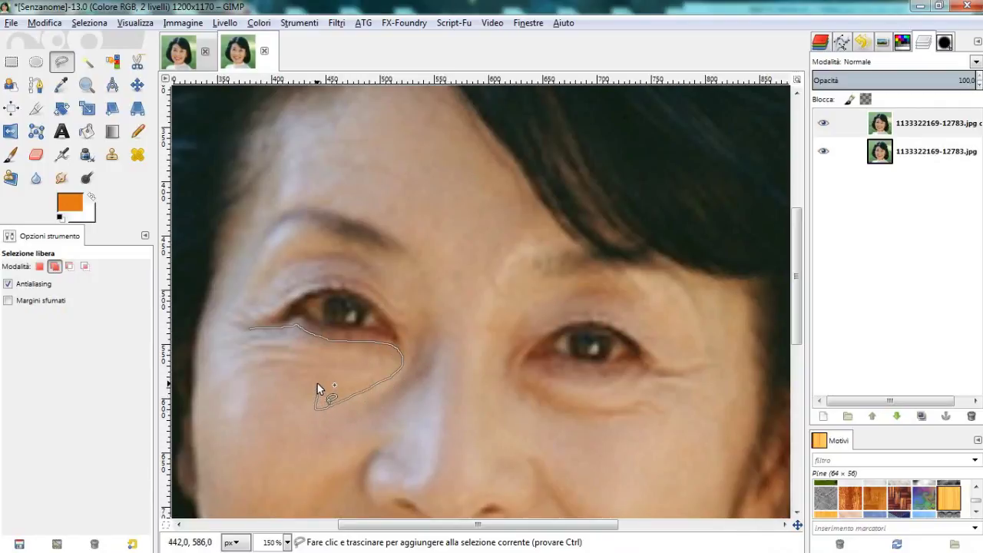
- Finish the freehand outline around the left eye's under-eye and crow's-feet wrinkles
{"action": "left_click_drag", "start_coordinate": [256, 373], "coordinate": [218, 357]}
{"action": "mouse_move", "coordinate": [218, 357]}
{"action": "left_mouse_down"}
{"action": "mouse_move", "coordinate": [235, 337]}
{"action": "mouse_move", "coordinate": [225, 317]}
{"action": "mouse_move", "coordinate": [248, 301]}
{"action": "left_mouse_up"}
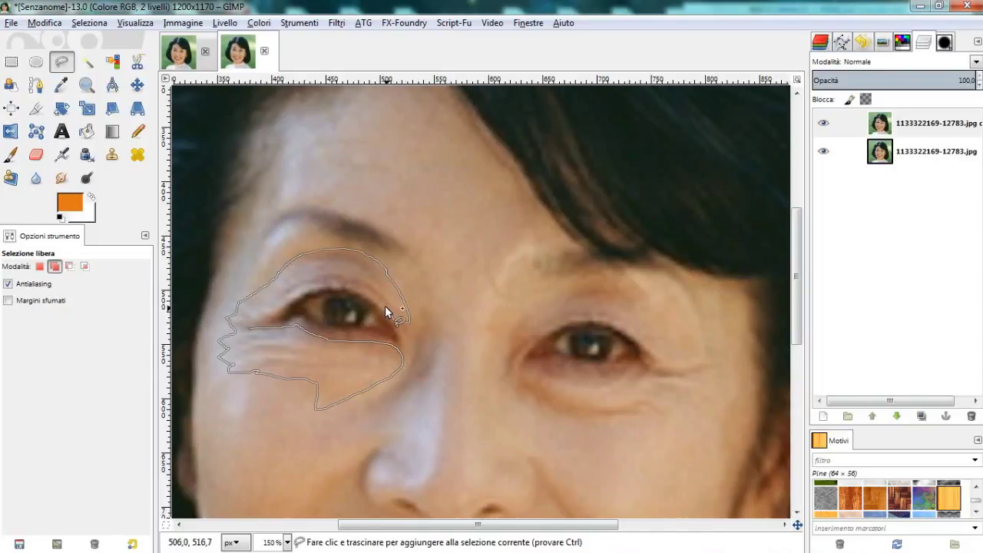
{"action": "left_click_drag", "start_coordinate": [303, 297], "coordinate": [250, 331]}
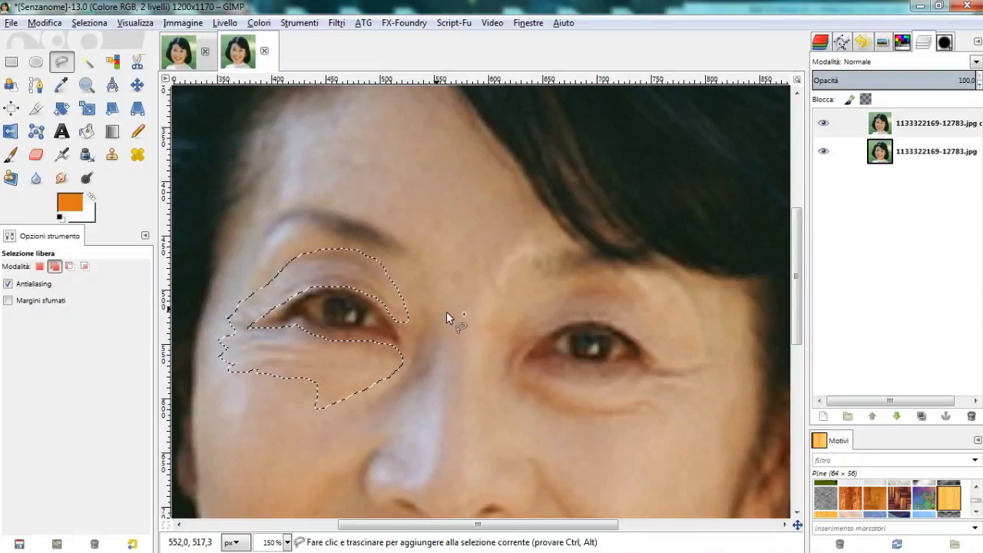
- Add outlines around the eyelid and lower-lid wrinkles of the right eye
{"action": "left_click_drag", "start_coordinate": [555, 311], "coordinate": [563, 313]}
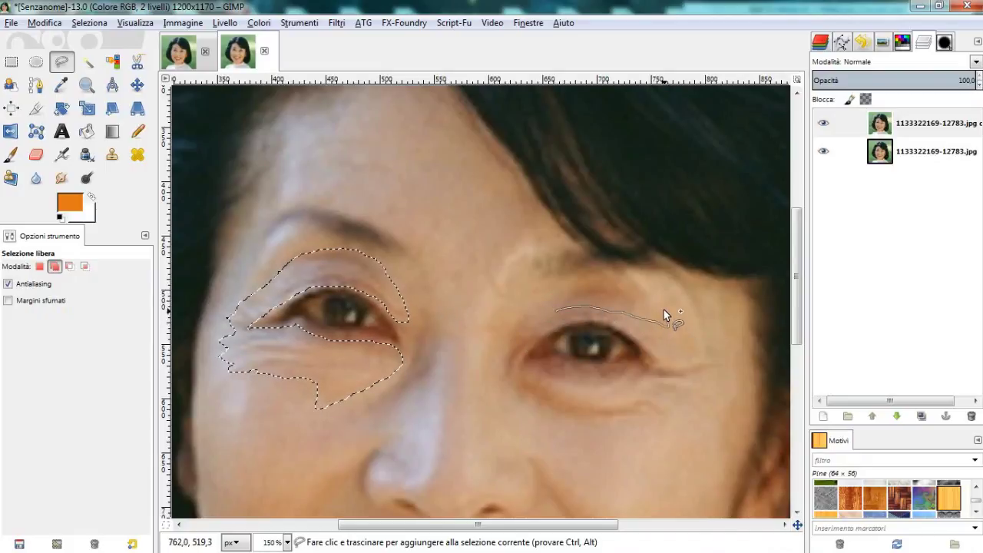
{"action": "mouse_move", "coordinate": [631, 283]}
{"action": "left_mouse_down"}
{"action": "mouse_move", "coordinate": [591, 276]}
{"action": "mouse_move", "coordinate": [546, 310]}
{"action": "left_mouse_up"}
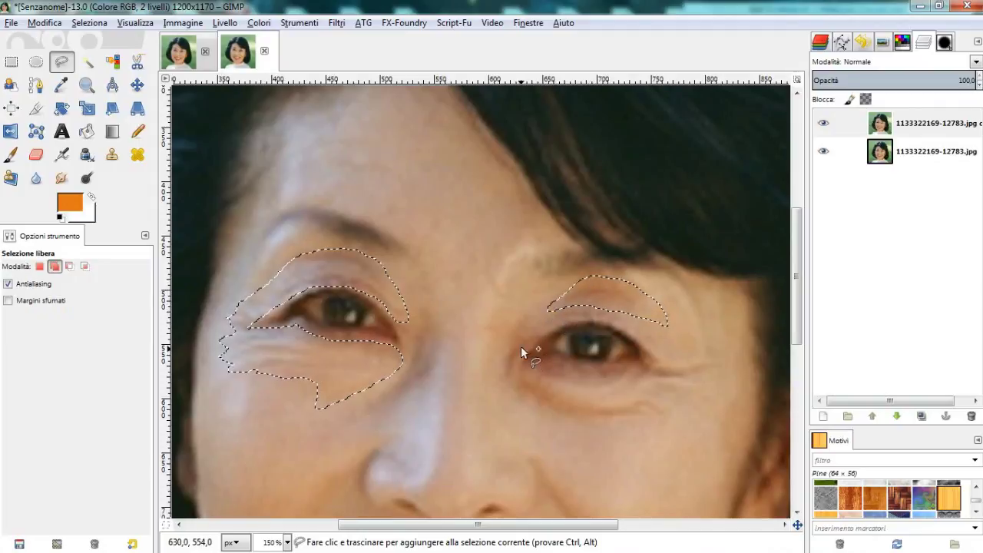
{"action": "left_click_drag", "start_coordinate": [505, 357], "coordinate": [502, 381]}
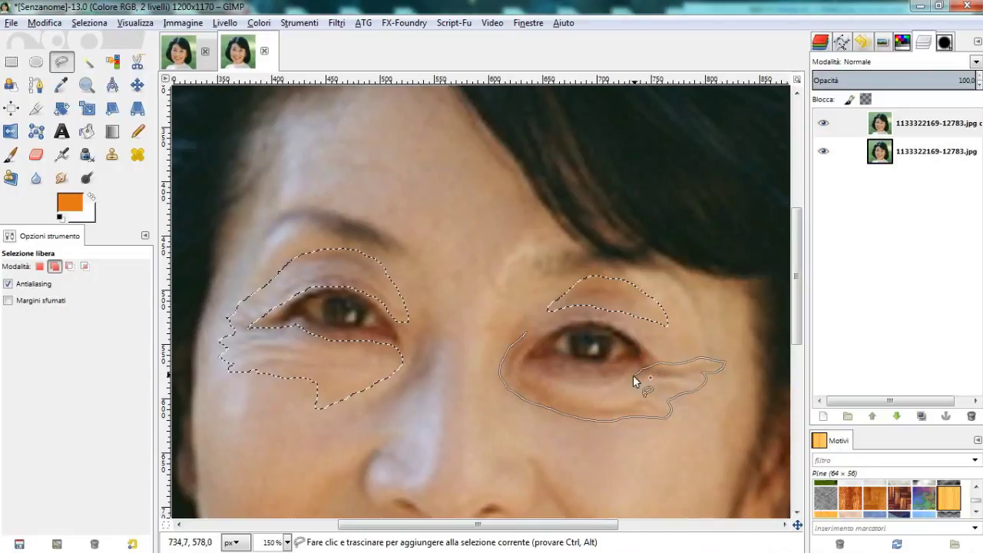
{"action": "mouse_move", "coordinate": [602, 384]}
{"action": "left_mouse_down"}
{"action": "mouse_move", "coordinate": [520, 370]}
{"action": "mouse_move", "coordinate": [521, 357]}
{"action": "left_mouse_up"}
{"action": "left_click", "coordinate": [528, 332]}
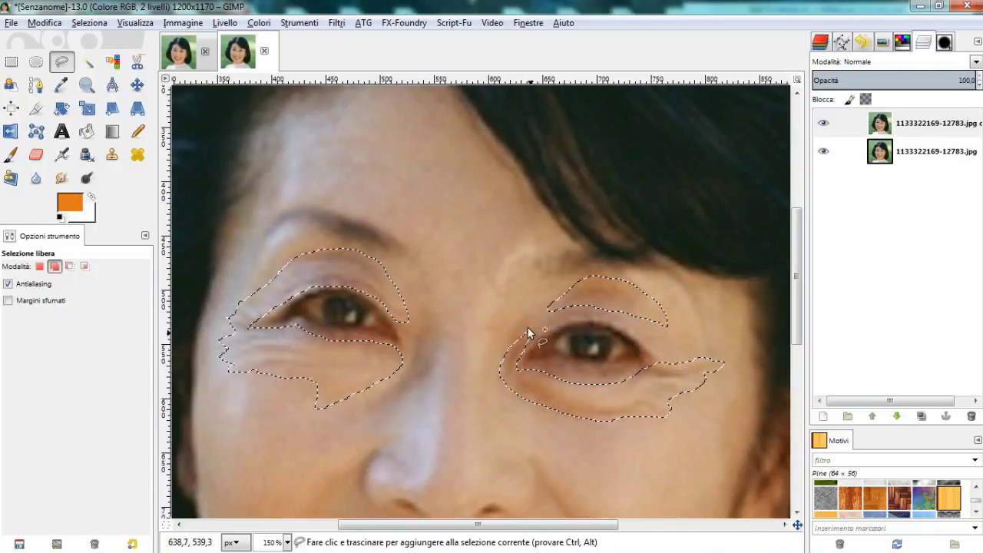
- Add a patch of forehead wrinkles to the selection and confirm it
{"action": "left_click", "coordinate": [300, 140]}
{"action": "mouse_move", "coordinate": [312, 135]}
{"action": "left_mouse_down"}
{"action": "mouse_move", "coordinate": [403, 144]}
{"action": "mouse_move", "coordinate": [382, 150]}
{"action": "mouse_move", "coordinate": [407, 172]}
{"action": "mouse_move", "coordinate": [346, 171]}
{"action": "left_mouse_up"}
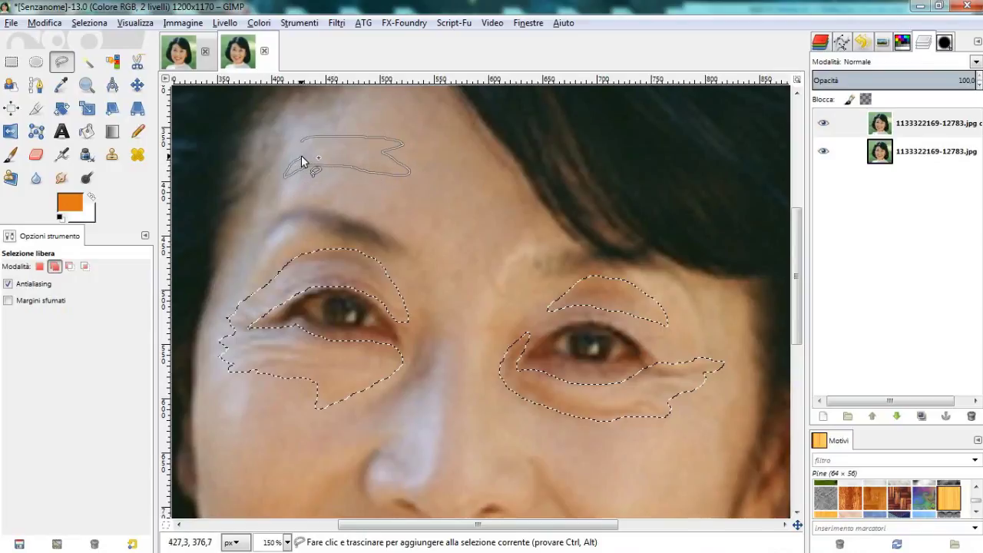
{"action": "key", "text": "Return"}
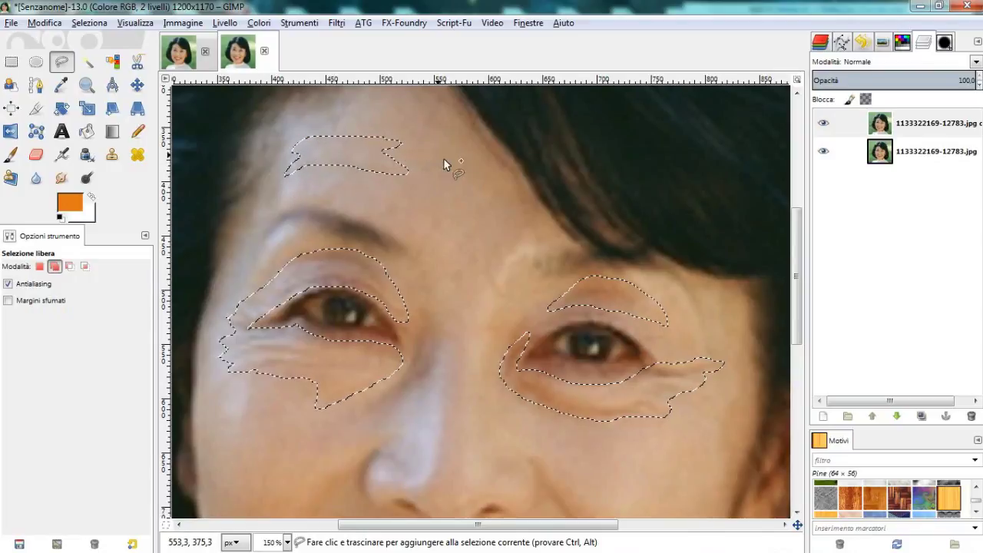
{"action": "right_click", "coordinate": [925, 128]}
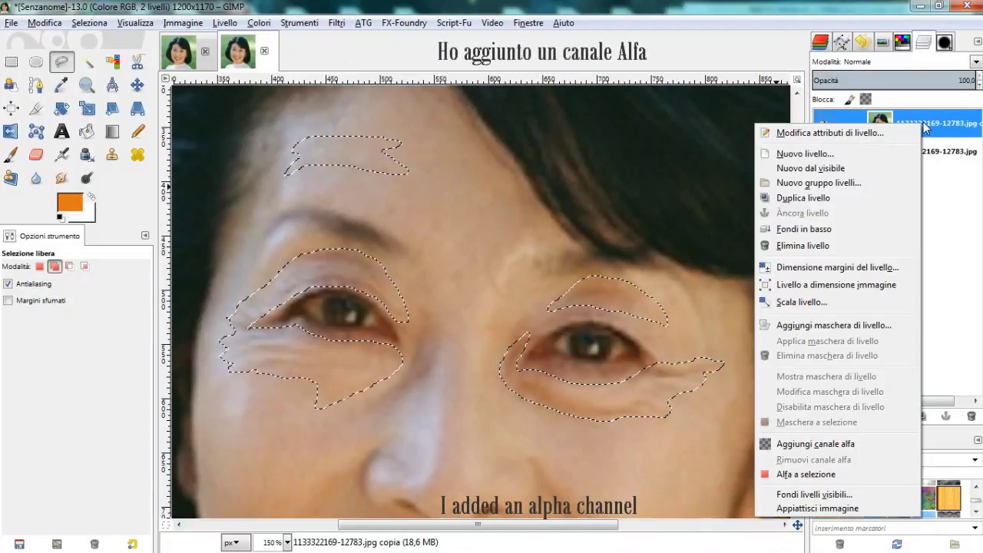
- Add an alpha channel to the copy layer and clear everything outside the wrinkle selection
{"action": "left_click", "coordinate": [849, 443]}
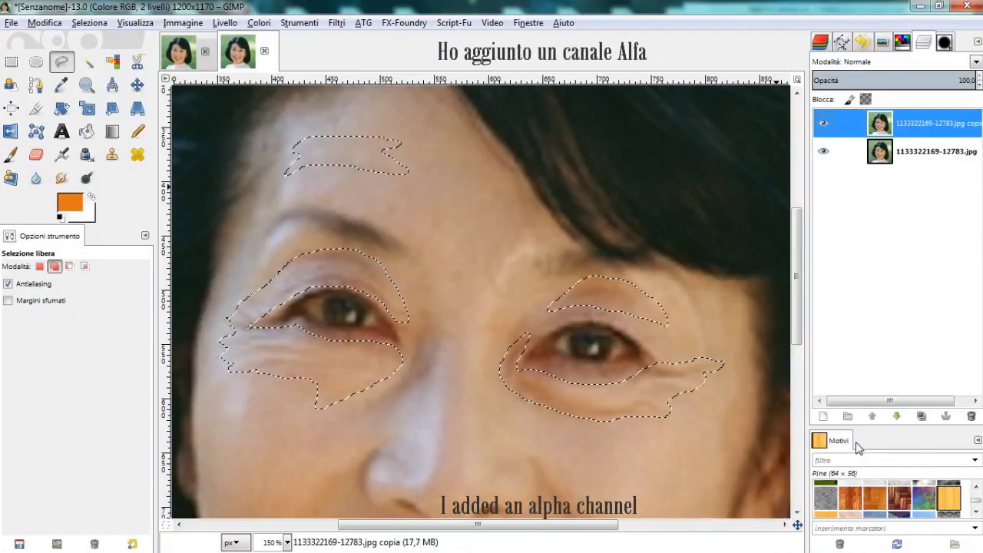
{"action": "left_click", "coordinate": [99, 25]}
{"action": "left_click", "coordinate": [100, 75]}
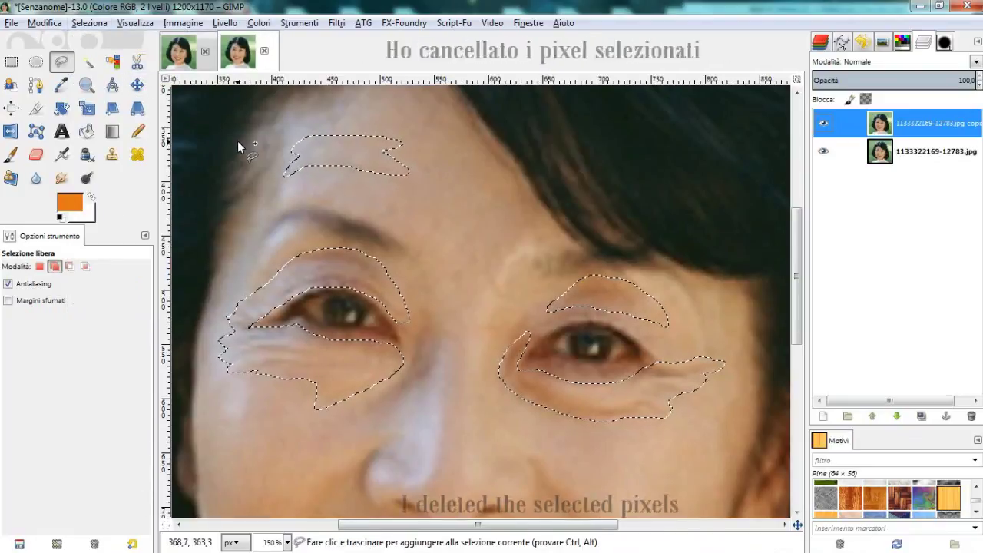
{"action": "right_click", "coordinate": [398, 206]}
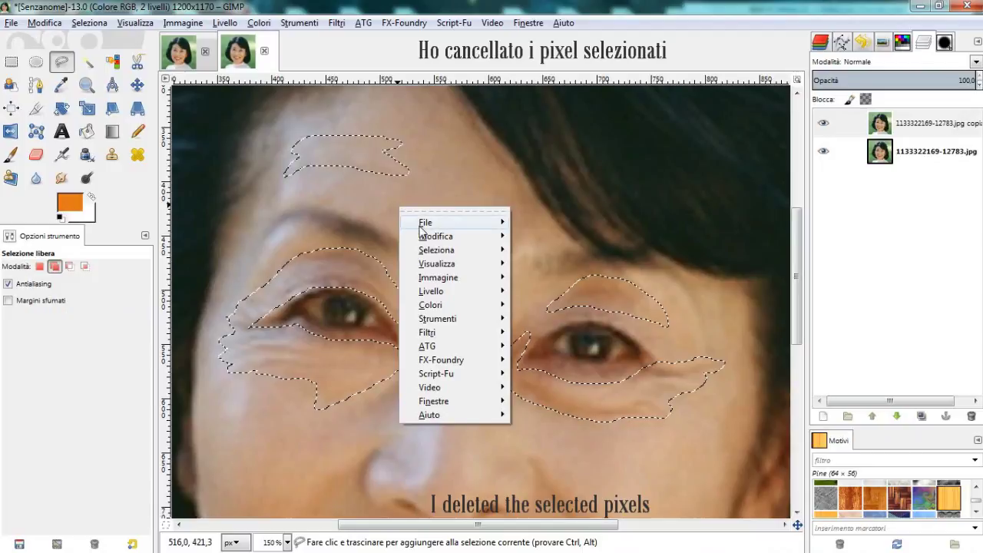
{"action": "mouse_move", "coordinate": [435, 236]}
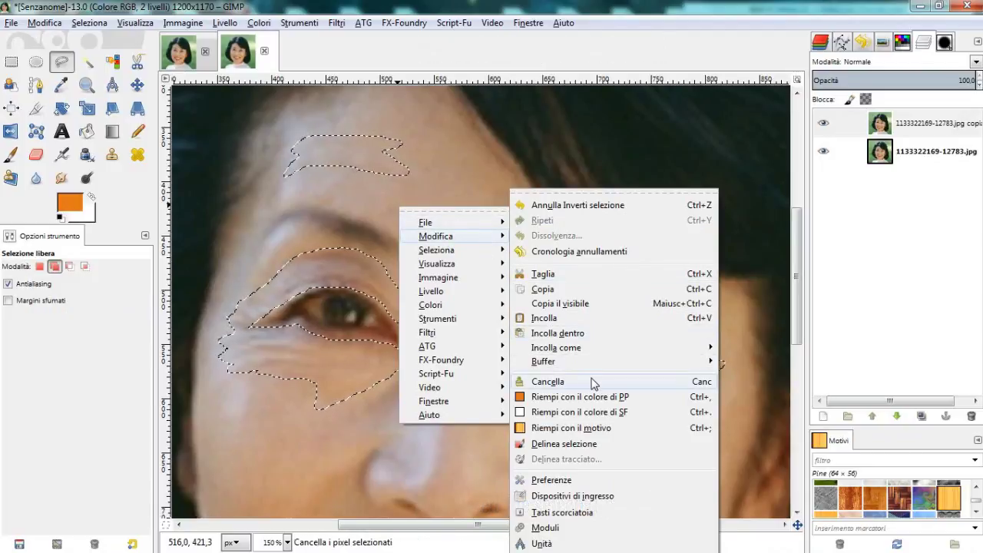
{"action": "left_click", "coordinate": [592, 380]}
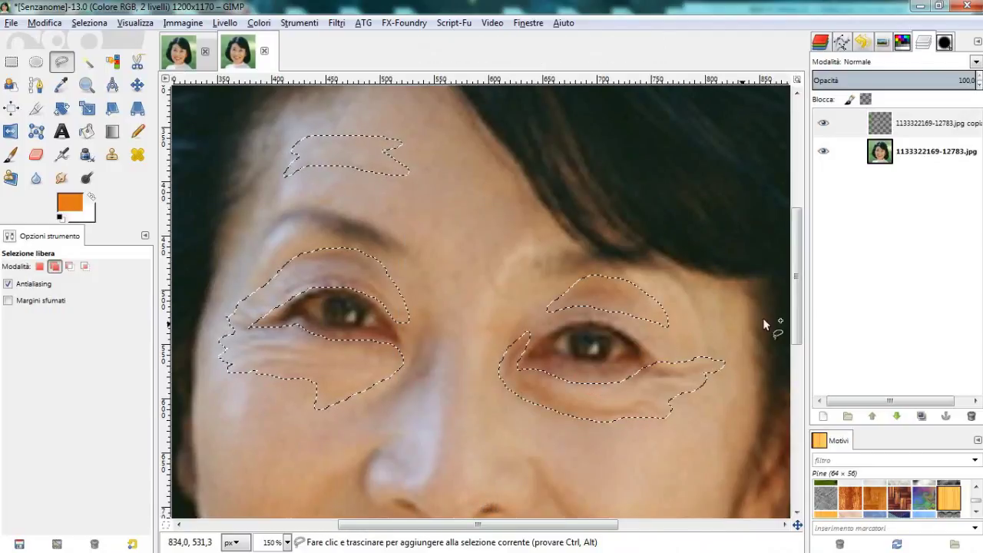
- Hide the original photo layer and drop the selection
{"action": "left_click", "coordinate": [823, 151]}
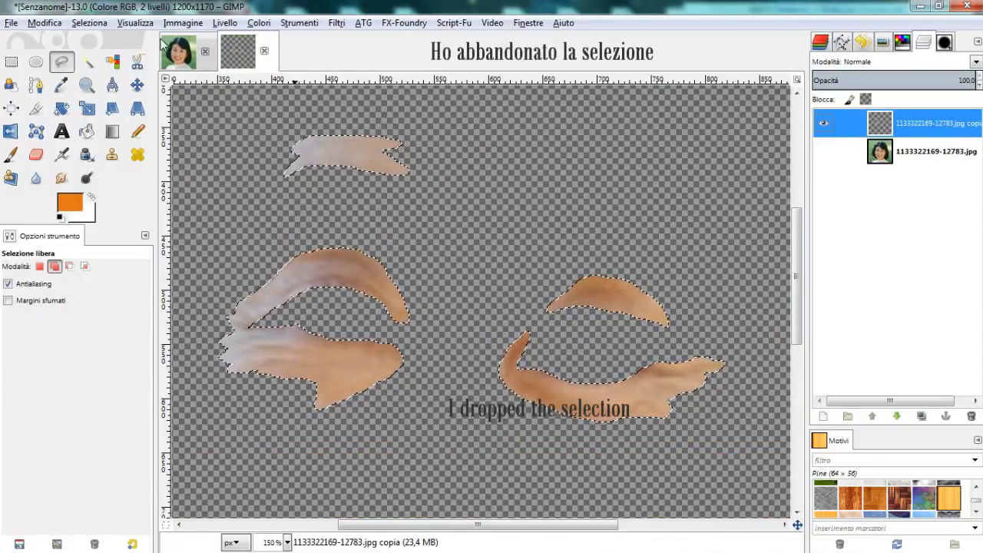
{"action": "left_click", "coordinate": [89, 23]}
{"action": "left_click", "coordinate": [120, 59]}
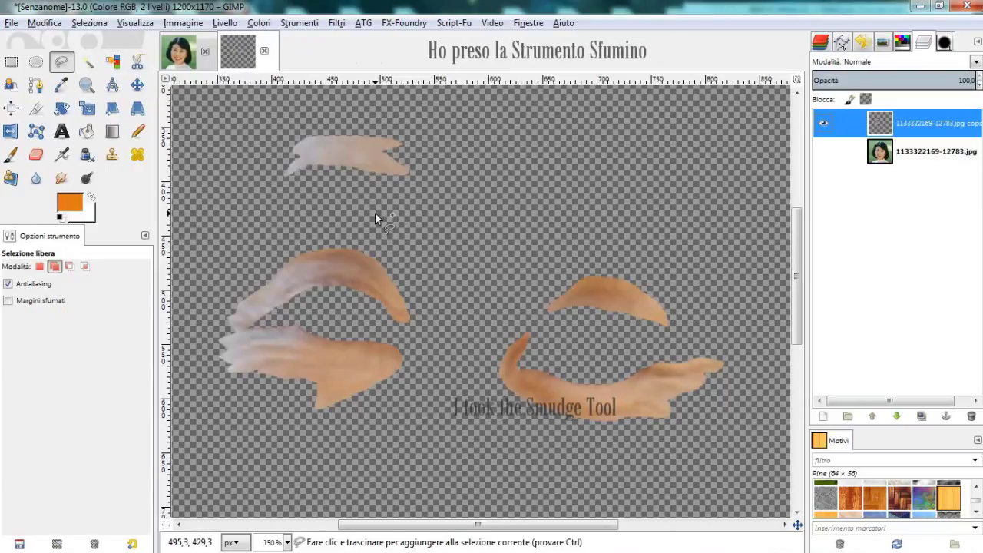
- Smudge the lower-left and upper-left wrinkle patches into smooth streaks
{"action": "left_click", "coordinate": [61, 178]}
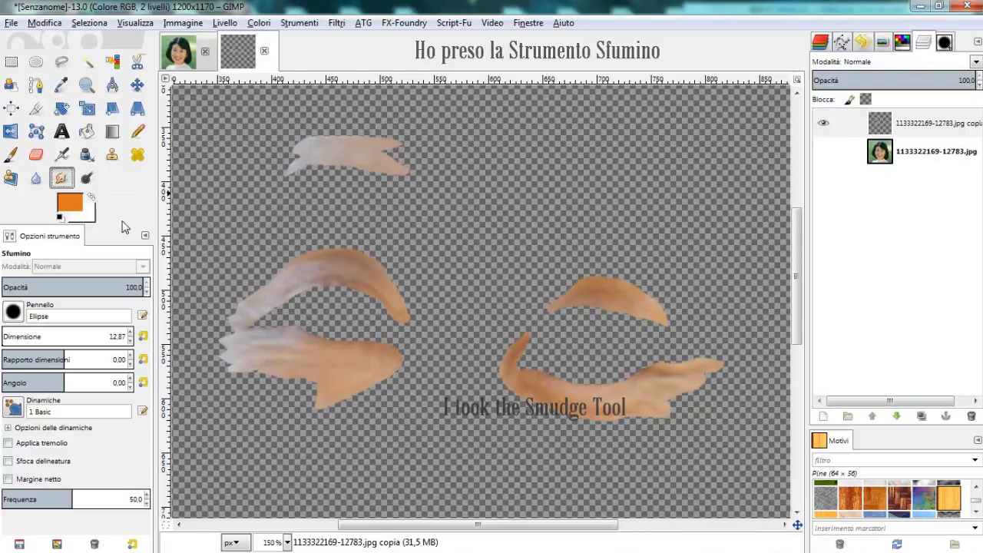
{"action": "left_click", "coordinate": [281, 340]}
{"action": "left_click", "coordinate": [295, 344]}
{"action": "left_click_drag", "start_coordinate": [257, 346], "coordinate": [326, 353]}
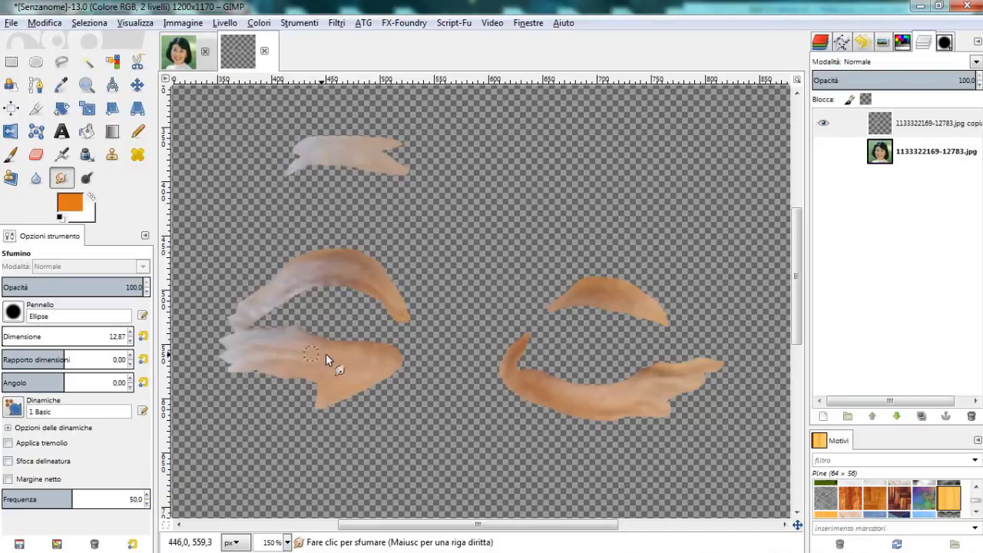
{"action": "left_click_drag", "start_coordinate": [287, 351], "coordinate": [298, 355]}
{"action": "mouse_move", "coordinate": [360, 371]}
{"action": "left_mouse_down"}
{"action": "mouse_move", "coordinate": [263, 366]}
{"action": "mouse_move", "coordinate": [313, 365]}
{"action": "mouse_move", "coordinate": [257, 362]}
{"action": "mouse_move", "coordinate": [229, 341]}
{"action": "left_mouse_up"}
{"action": "mouse_move", "coordinate": [291, 277]}
{"action": "left_mouse_down"}
{"action": "mouse_move", "coordinate": [315, 262]}
{"action": "mouse_move", "coordinate": [370, 276]}
{"action": "left_mouse_up"}
{"action": "left_click_drag", "start_coordinate": [301, 261], "coordinate": [373, 272]}
{"action": "left_click_drag", "start_coordinate": [313, 268], "coordinate": [375, 280]}
{"action": "left_click_drag", "start_coordinate": [307, 274], "coordinate": [346, 276]}
{"action": "left_click_drag", "start_coordinate": [276, 287], "coordinate": [351, 272]}
{"action": "mouse_move", "coordinate": [272, 297]}
{"action": "left_mouse_down"}
{"action": "mouse_move", "coordinate": [329, 272]}
{"action": "mouse_move", "coordinate": [379, 288]}
{"action": "left_mouse_up"}
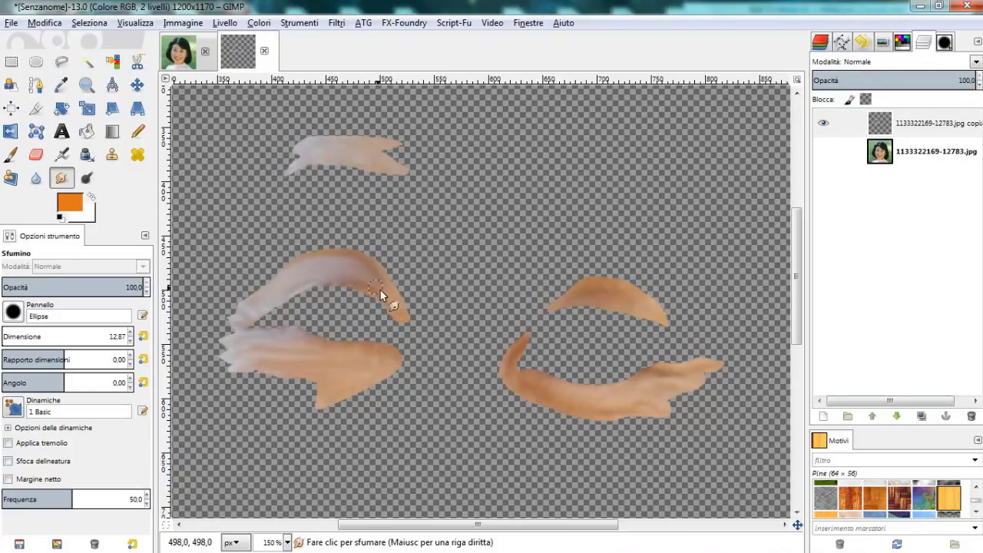
{"action": "left_click_drag", "start_coordinate": [324, 278], "coordinate": [392, 298]}
- Smudge the lower-right and upper-right wrinkle patches into smooth streaks
{"action": "left_click_drag", "start_coordinate": [587, 399], "coordinate": [525, 382]}
{"action": "left_click_drag", "start_coordinate": [588, 398], "coordinate": [540, 395]}
{"action": "mouse_move", "coordinate": [612, 403]}
{"action": "left_mouse_down"}
{"action": "mouse_move", "coordinate": [580, 402]}
{"action": "mouse_move", "coordinate": [630, 401]}
{"action": "mouse_move", "coordinate": [570, 408]}
{"action": "mouse_move", "coordinate": [515, 384]}
{"action": "mouse_move", "coordinate": [526, 386]}
{"action": "left_mouse_up"}
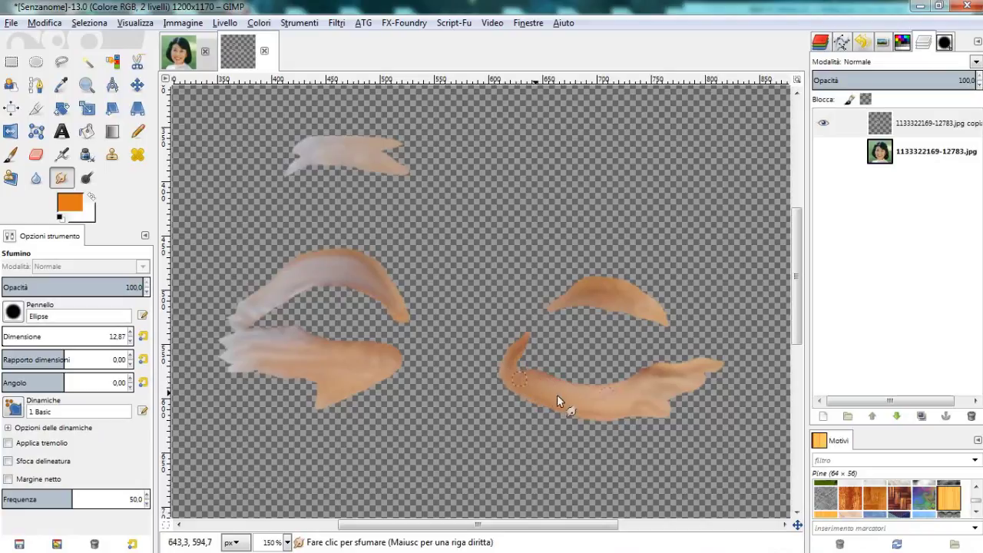
{"action": "left_click_drag", "start_coordinate": [631, 304], "coordinate": [579, 305]}
{"action": "left_click_drag", "start_coordinate": [640, 304], "coordinate": [576, 291]}
{"action": "mouse_move", "coordinate": [643, 307]}
{"action": "left_mouse_down"}
{"action": "mouse_move", "coordinate": [608, 292]}
{"action": "mouse_move", "coordinate": [563, 307]}
{"action": "left_mouse_up"}
{"action": "mouse_move", "coordinate": [644, 301]}
{"action": "left_mouse_down"}
{"action": "mouse_move", "coordinate": [581, 307]}
{"action": "mouse_move", "coordinate": [619, 311]}
{"action": "mouse_move", "coordinate": [566, 298]}
{"action": "left_mouse_up"}
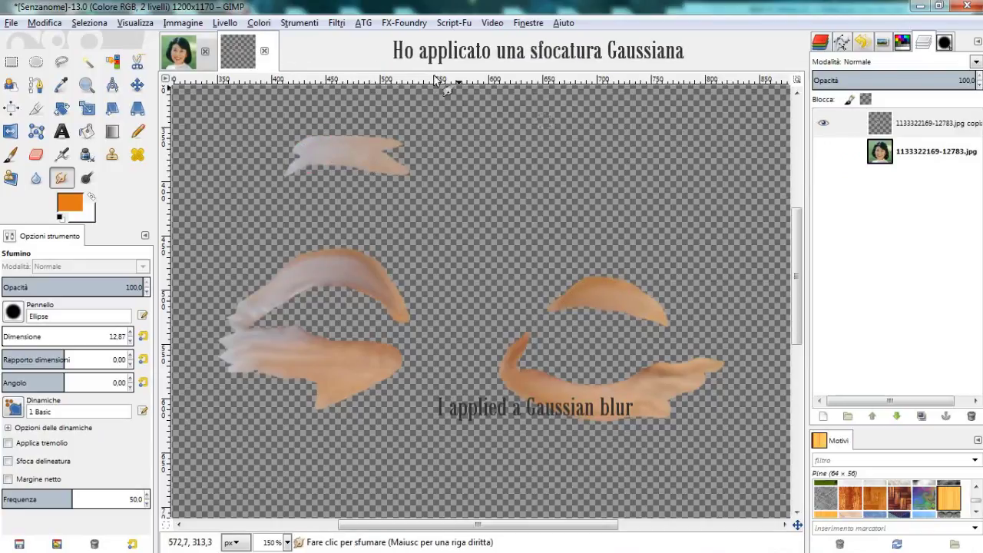
{"action": "left_click", "coordinate": [336, 23]}
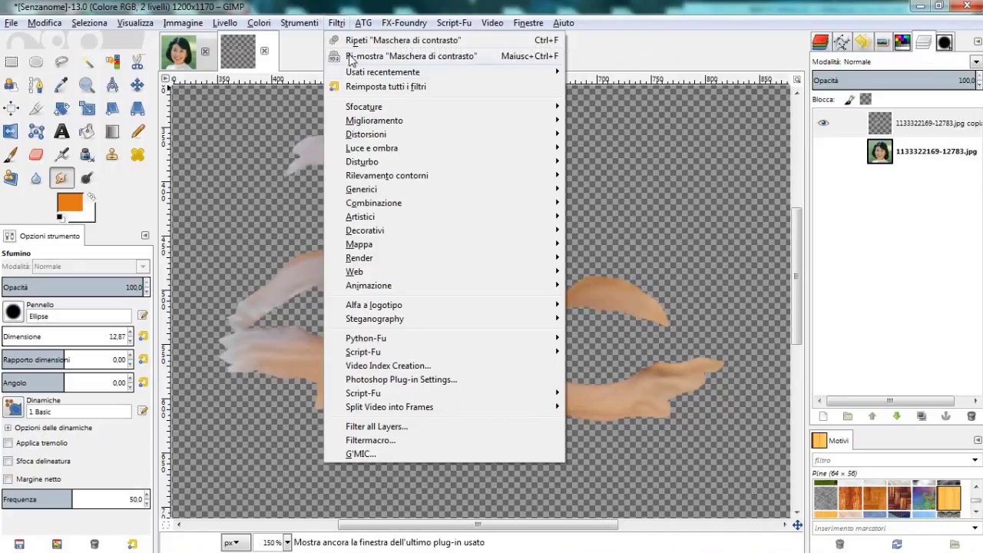
{"action": "mouse_move", "coordinate": [364, 107]}
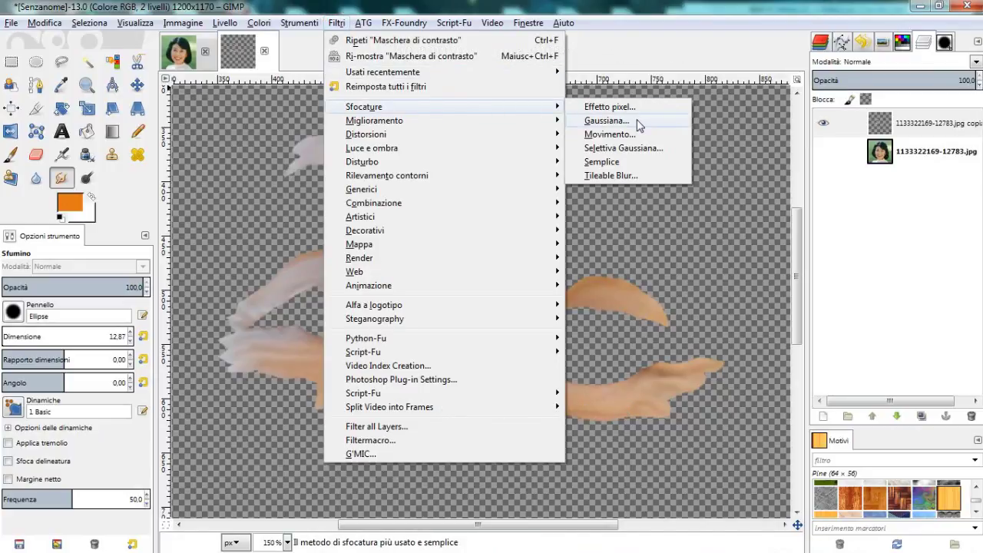
- Blur the smudged patch layer with a 30 px Gaussian blur and unhide the original photo layer
{"action": "left_click", "coordinate": [638, 123]}
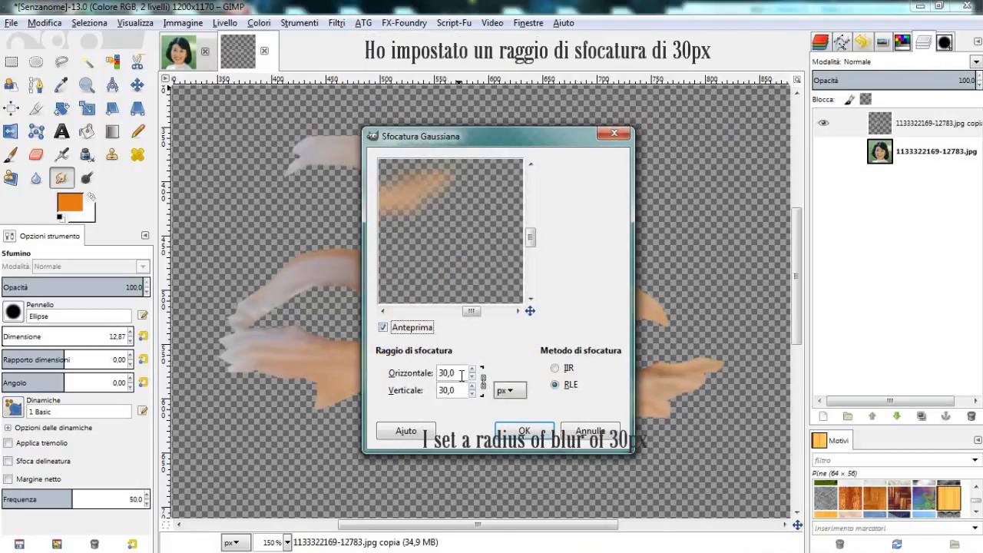
{"action": "left_click_drag", "start_coordinate": [462, 374], "coordinate": [427, 374]}
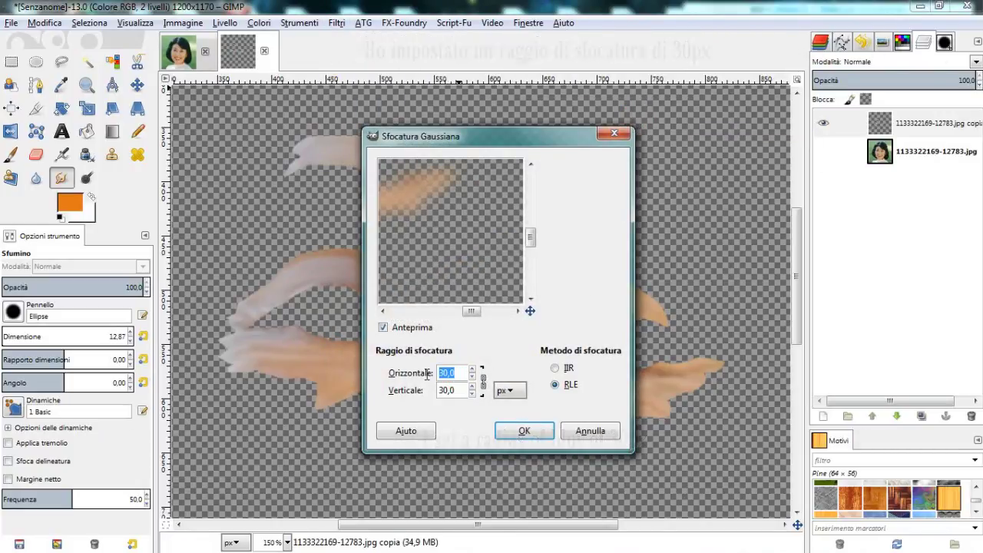
{"action": "left_click", "coordinate": [526, 433]}
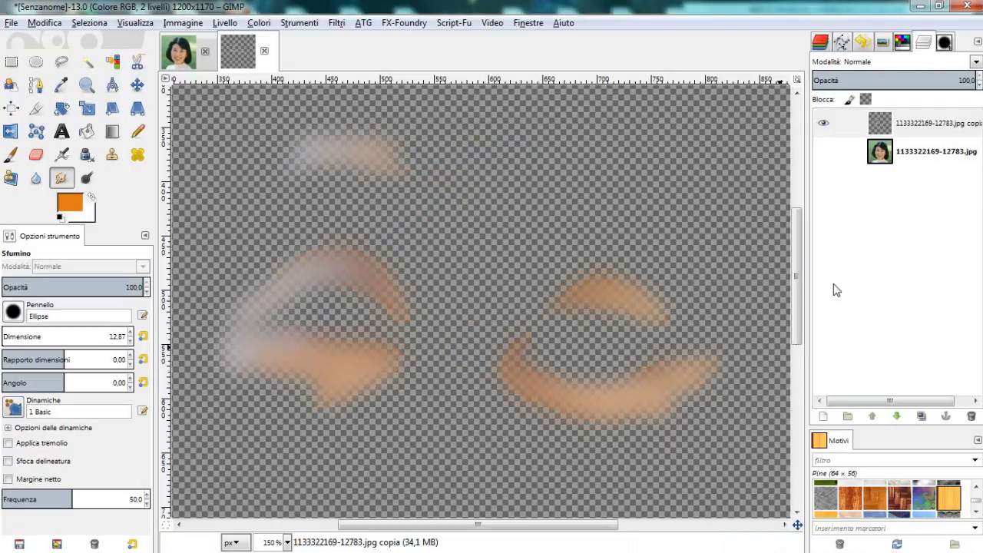
{"action": "left_click", "coordinate": [823, 154]}
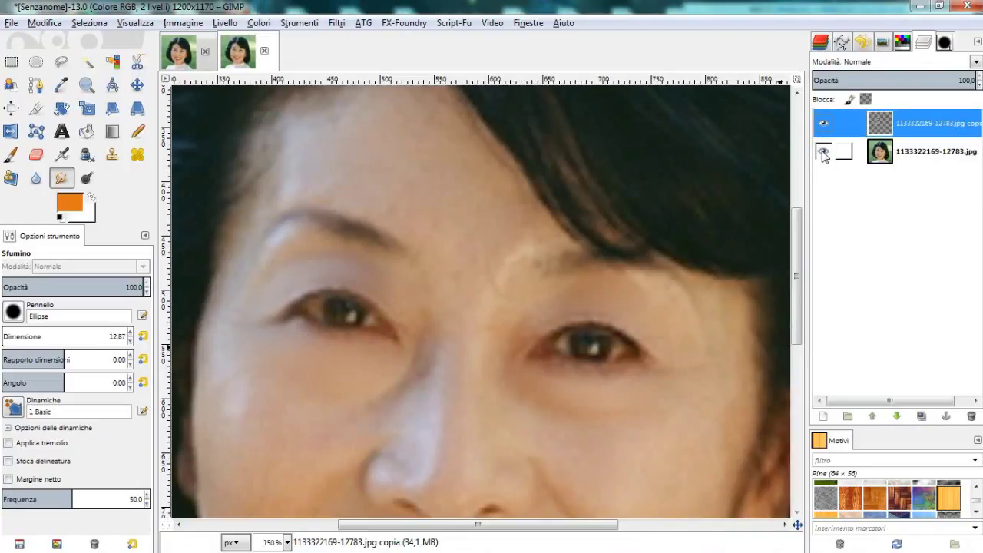
- Zoom out from 150% through 100% to 50% to see the whole portrait
{"action": "left_click", "coordinate": [87, 85]}
{"action": "left_click", "coordinate": [583, 264]}
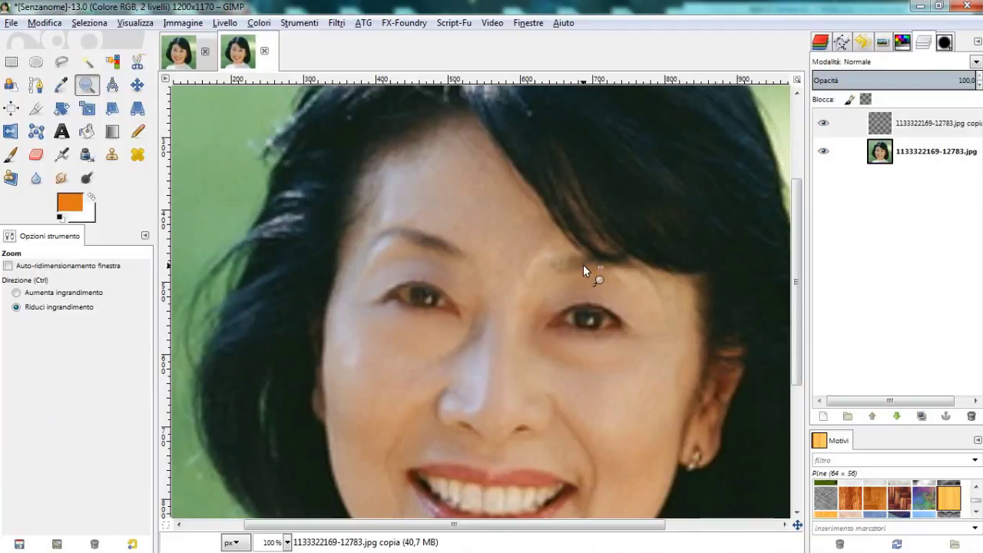
{"action": "left_click", "coordinate": [653, 287], "text": "ctrl"}
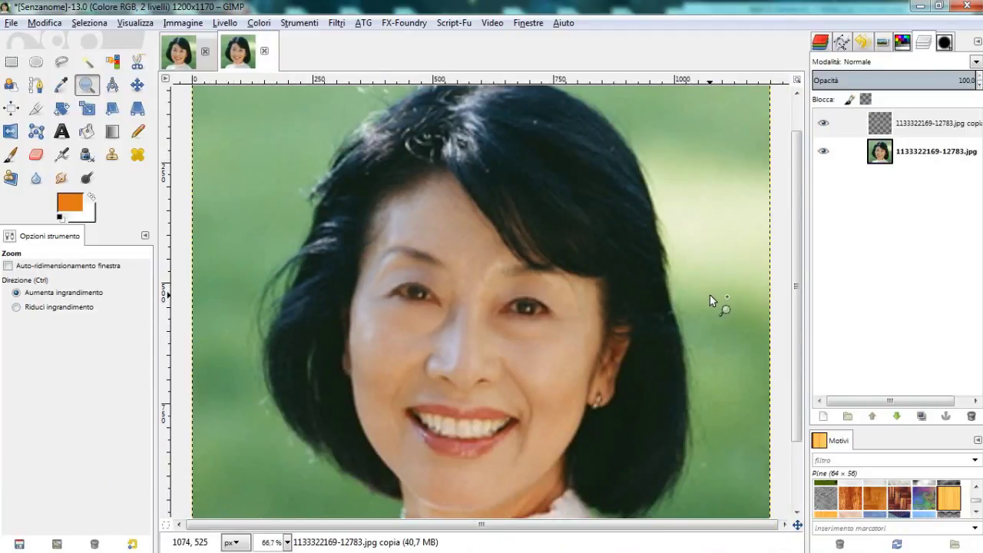
{"action": "left_click", "coordinate": [641, 283], "text": "ctrl"}
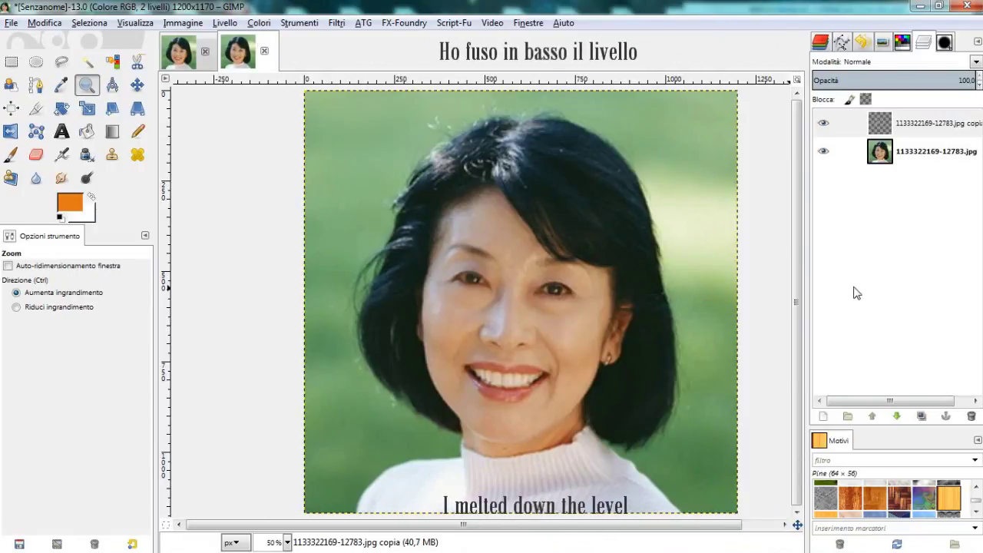
- Merge the blurred patch layer down into the photo layer
{"action": "right_click", "coordinate": [947, 129]}
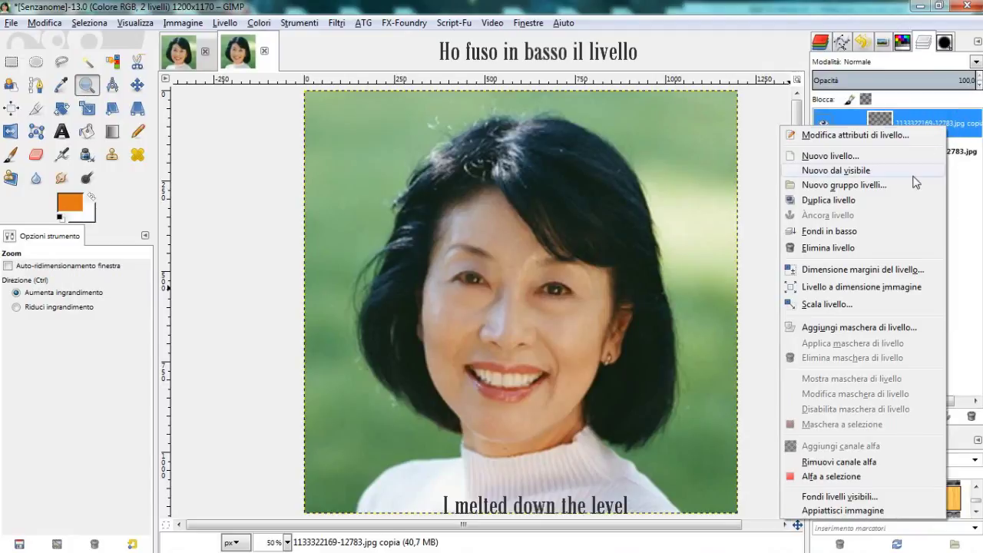
{"action": "left_click", "coordinate": [897, 231]}
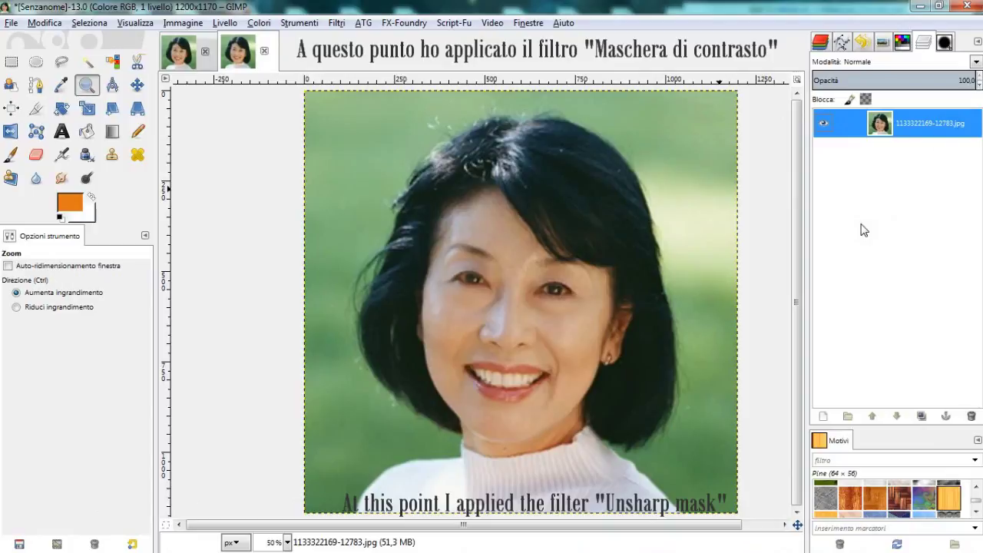
{"action": "left_click", "coordinate": [337, 23]}
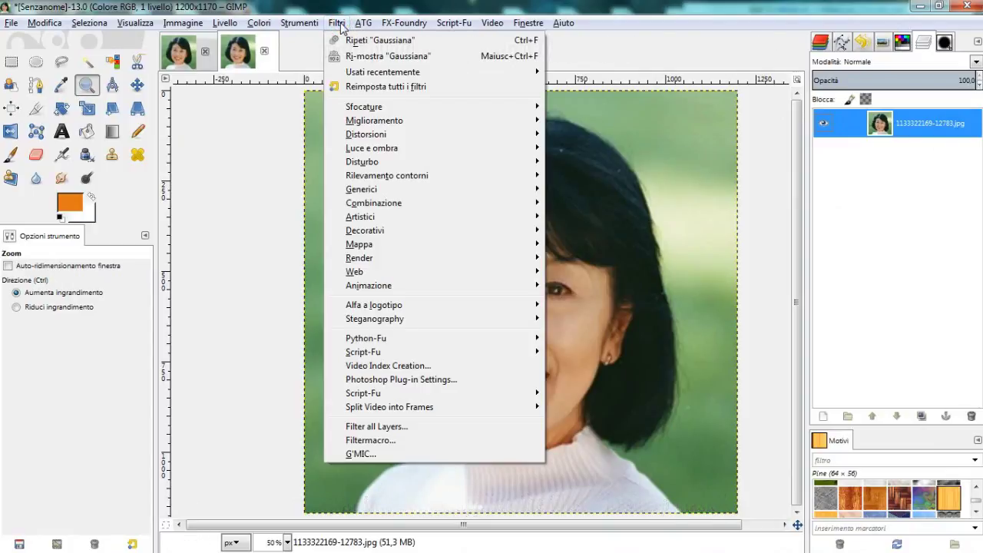
{"action": "mouse_move", "coordinate": [374, 121]}
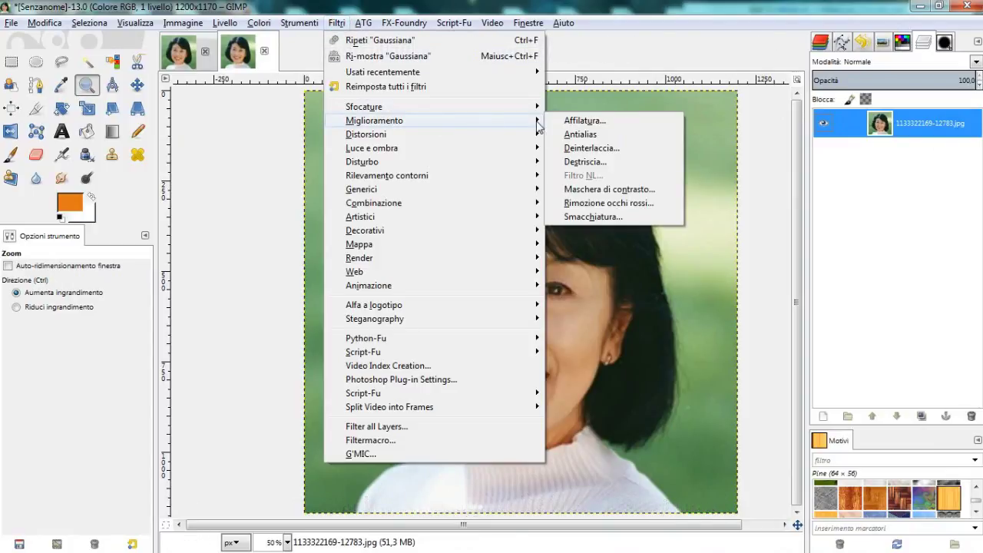
- Apply Unsharp Mask with radius 40, amount 0.30 and threshold 0 to the portrait
{"action": "left_click", "coordinate": [660, 192]}
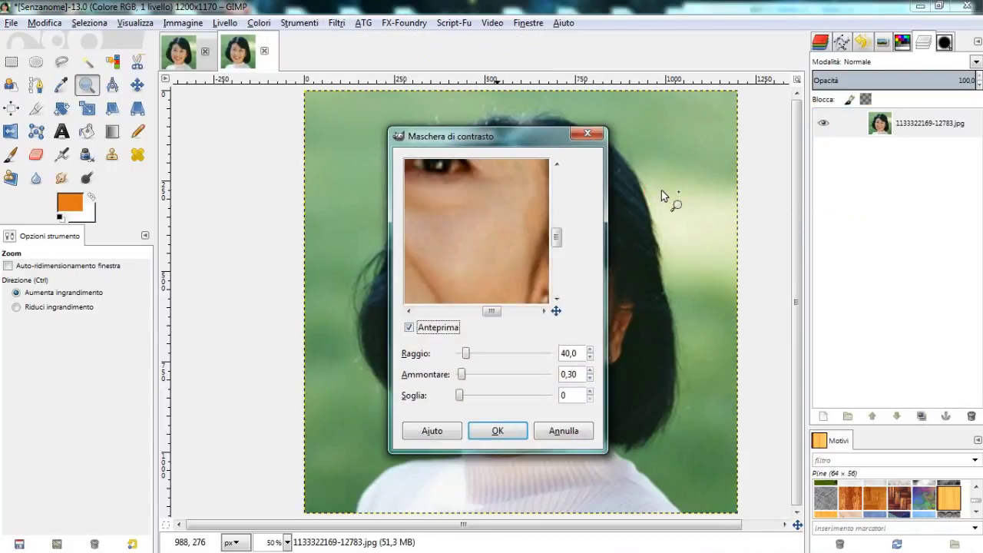
{"action": "mouse_move", "coordinate": [580, 353]}
{"action": "left_mouse_down"}
{"action": "mouse_move", "coordinate": [555, 360]}
{"action": "mouse_move", "coordinate": [559, 374]}
{"action": "left_mouse_up"}
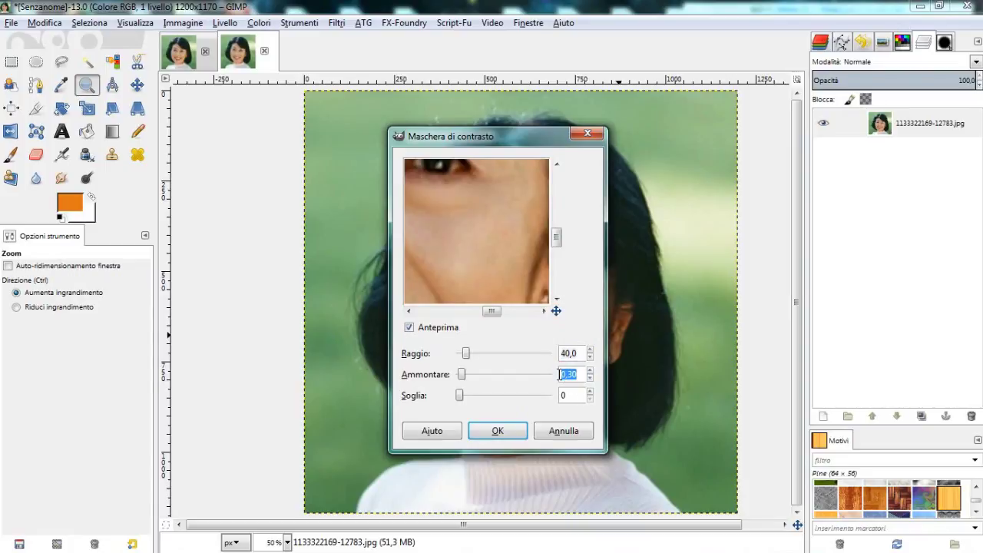
{"action": "left_click_drag", "start_coordinate": [467, 208], "coordinate": [518, 267]}
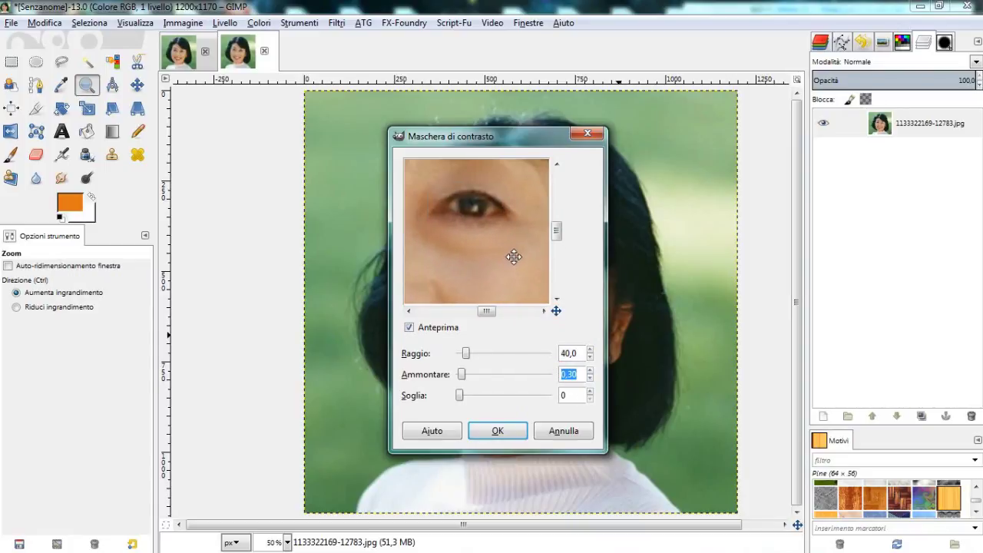
{"action": "left_click", "coordinate": [514, 432]}
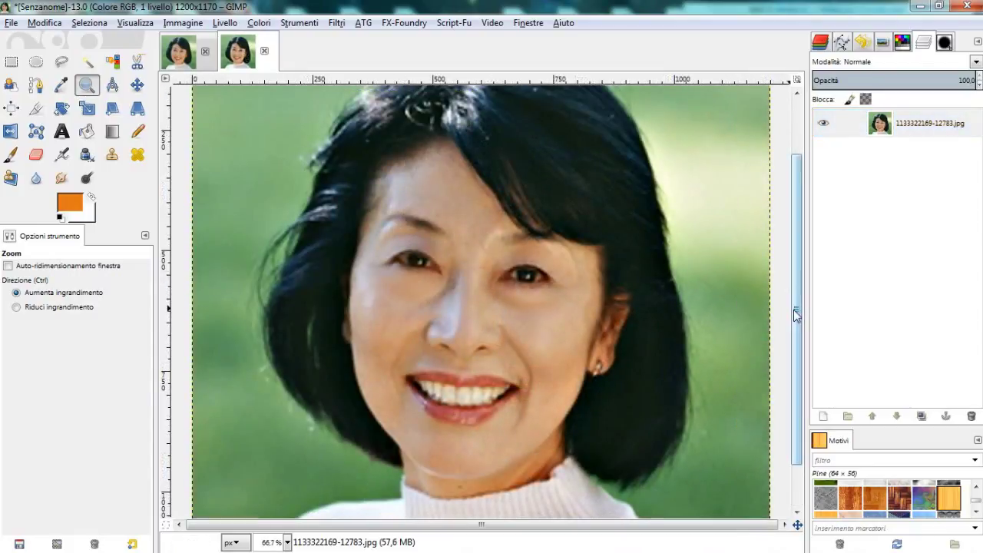
{"action": "left_click_drag", "start_coordinate": [796, 315], "coordinate": [795, 303]}
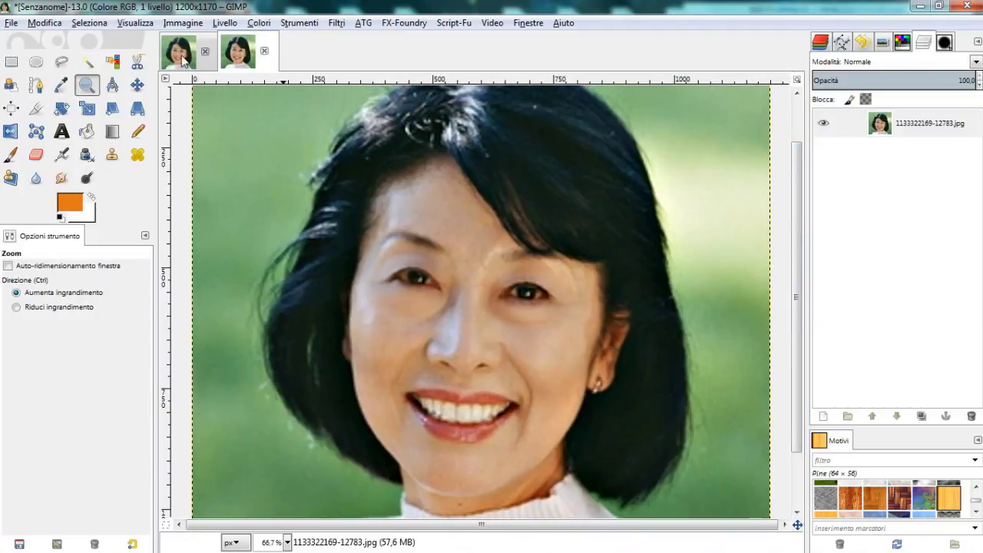
{"action": "left_click", "coordinate": [180, 56]}
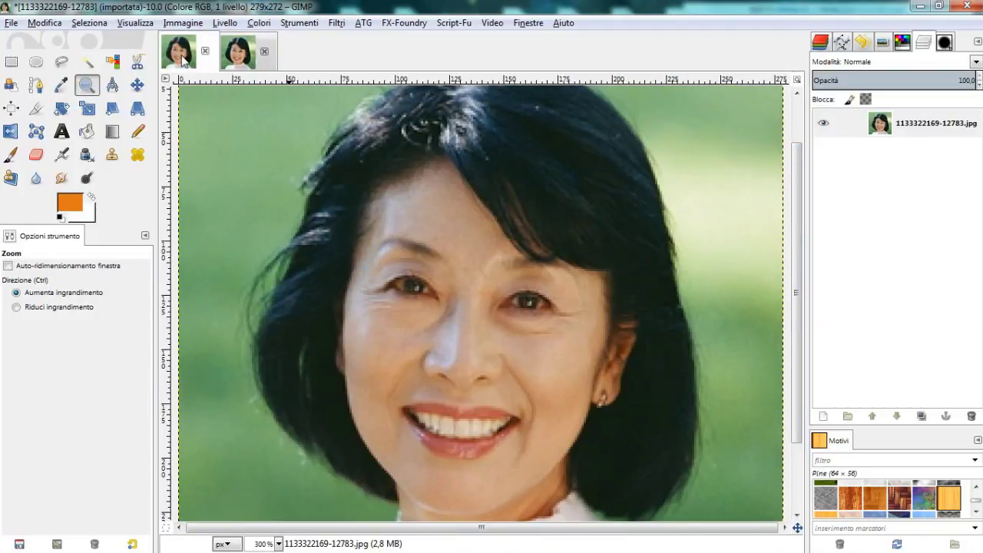
{"action": "left_click", "coordinate": [233, 53]}
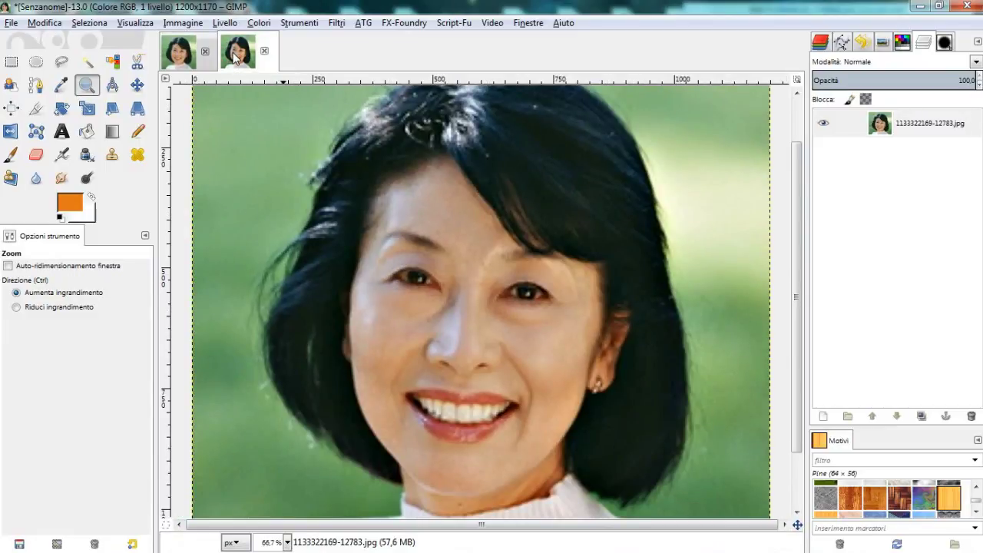
{"action": "left_click", "coordinate": [174, 52]}
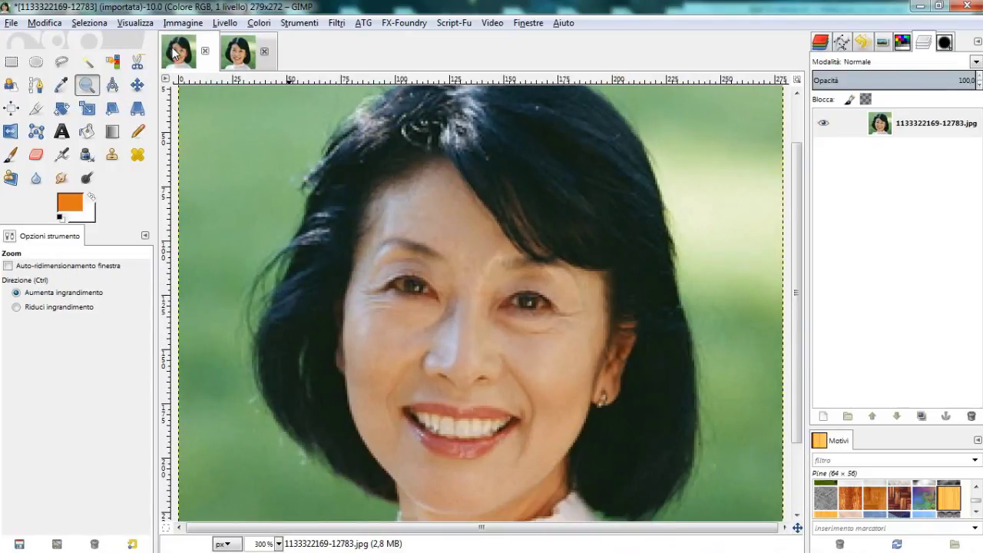
{"action": "left_click", "coordinate": [237, 56]}
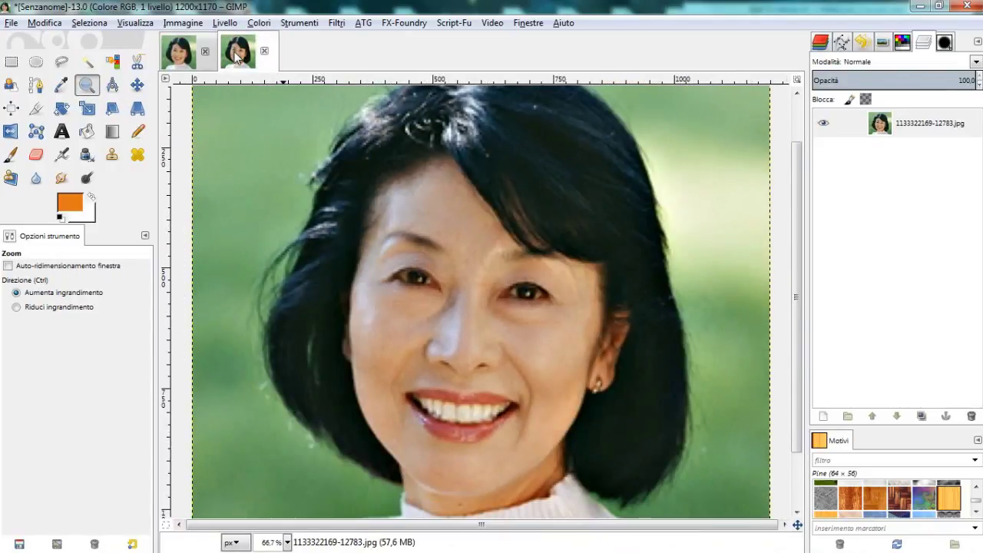